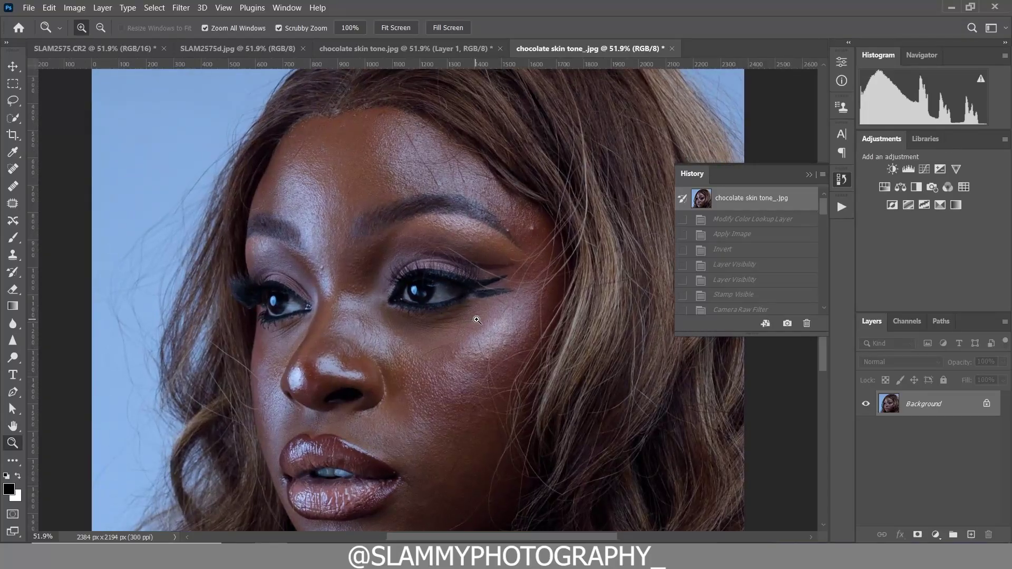
Restore the finished edit from History and fit the image on screen
left_click_drag(822, 206, 827, 296)
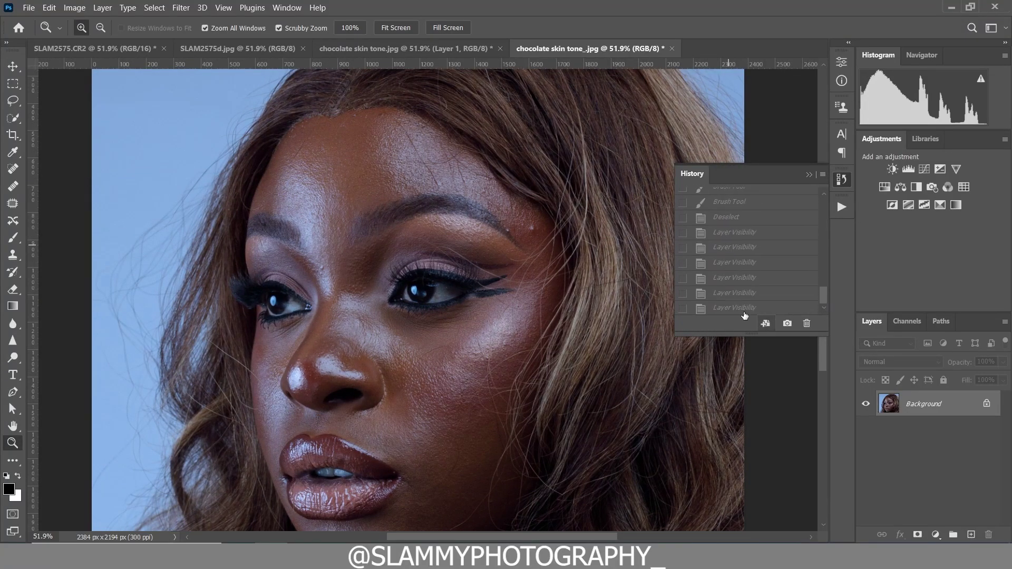
left_click(742, 311)
scroll(325, 322, "down", 3)
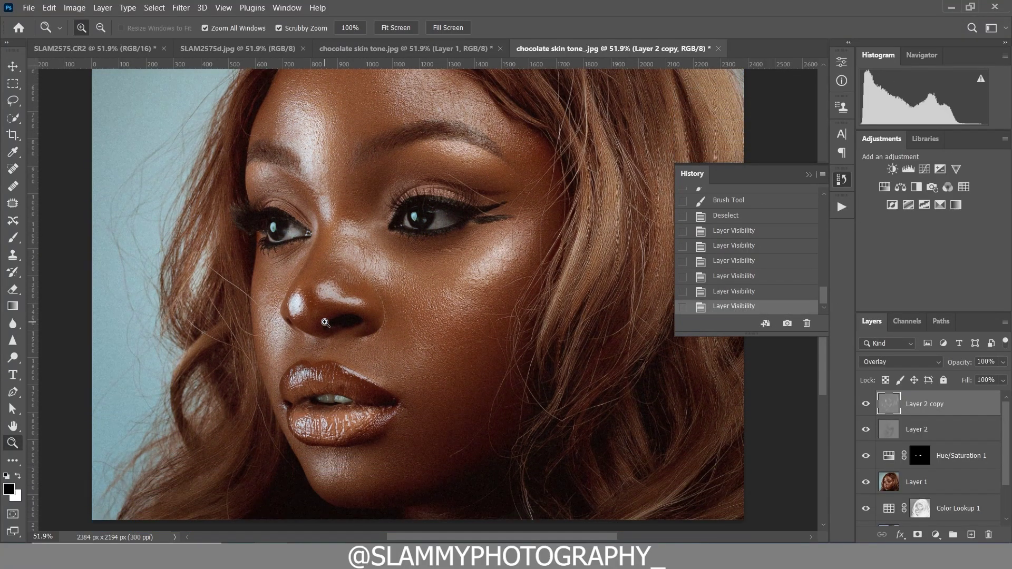
left_click(224, 8)
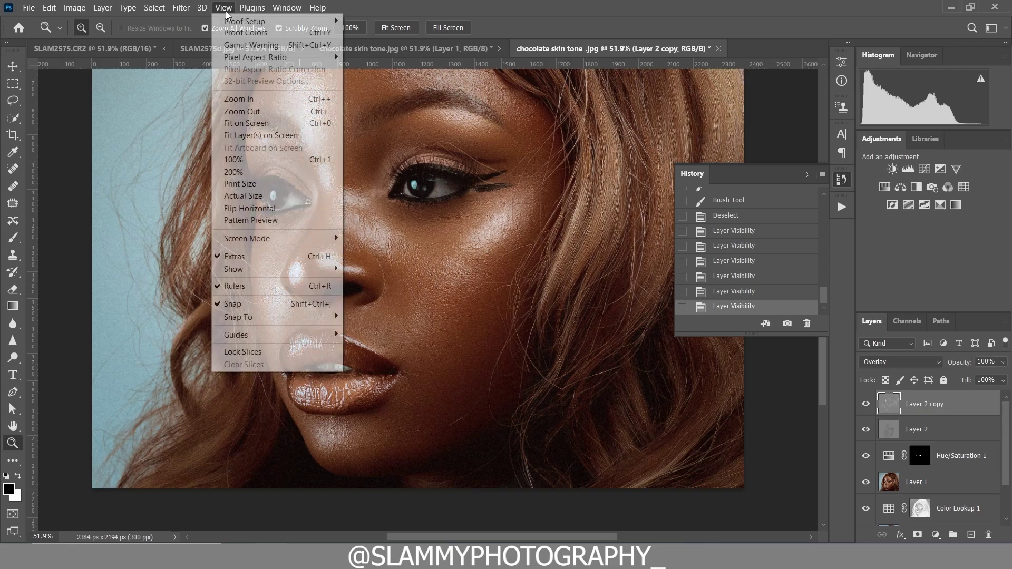
left_click(318, 131)
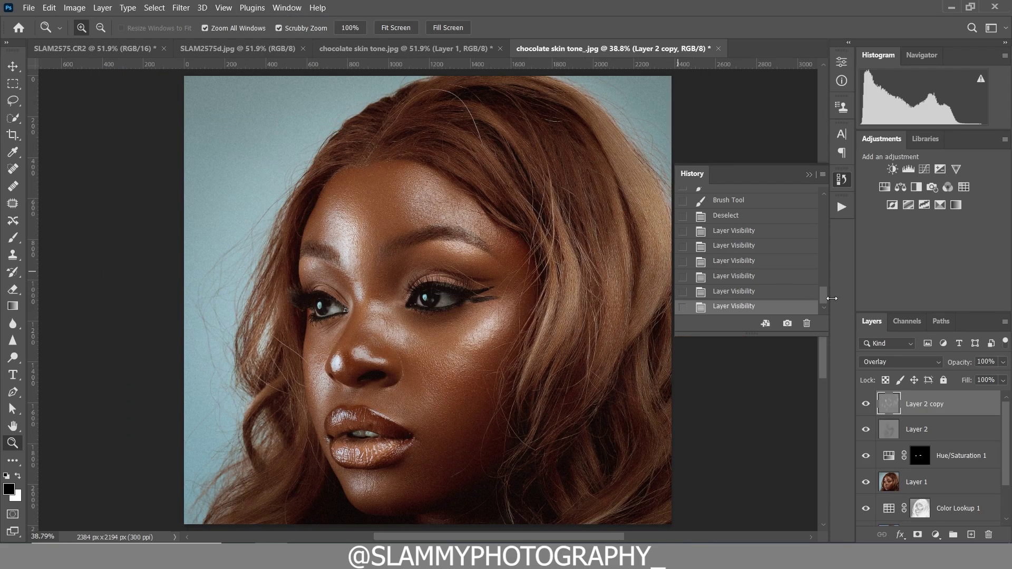
Switch between the original snapshot and the finished edit in History to compare them
left_click_drag(825, 294, 819, 204)
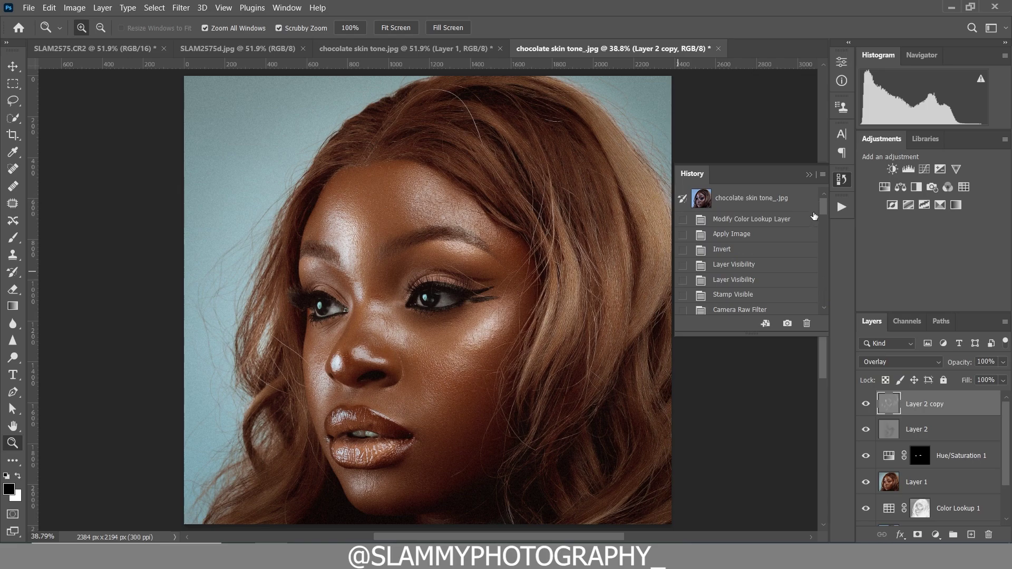
mouse_move(825, 208)
left_mouse_down()
mouse_move(822, 301)
mouse_move(820, 200)
left_mouse_up()
left_click(799, 203)
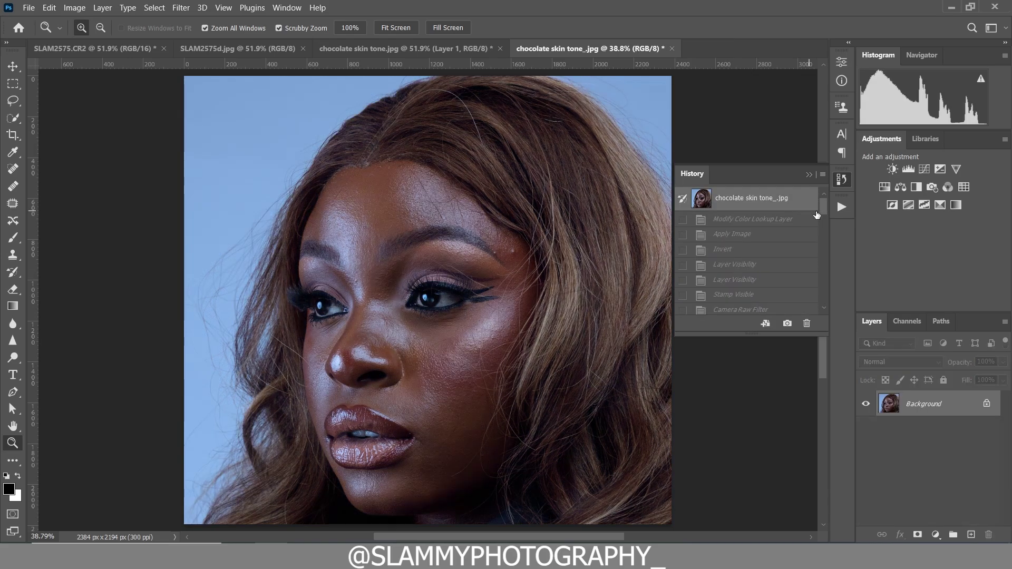
scroll(820, 274, "down", 3)
scroll(820, 275, "down", 3)
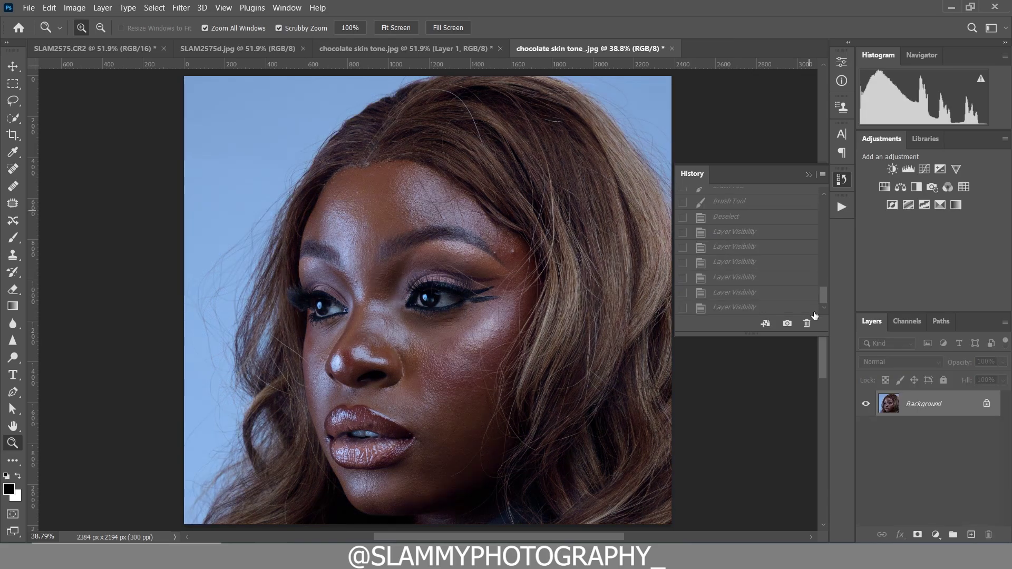
left_click(727, 307)
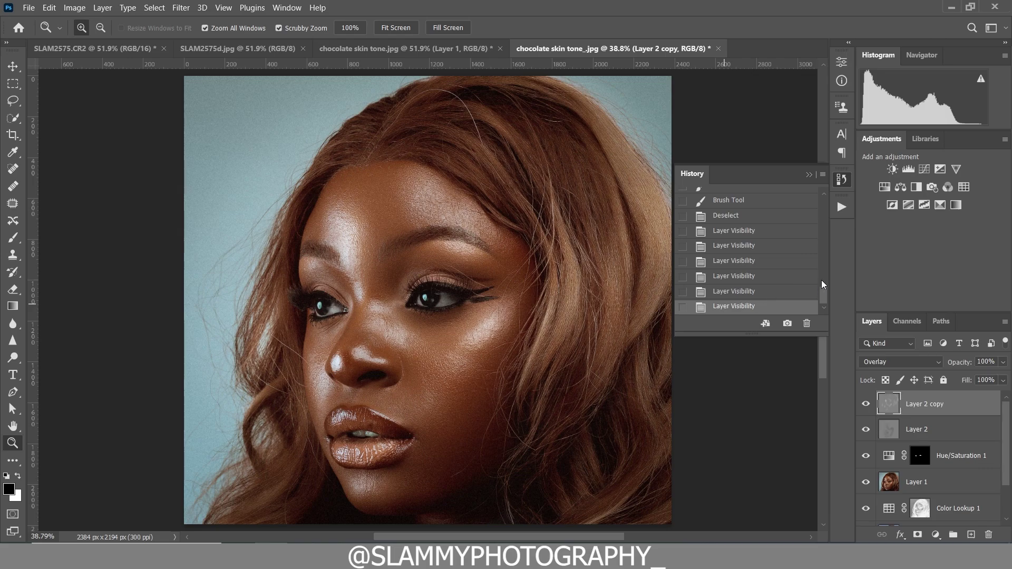
scroll(819, 297, "up", 6)
left_click(804, 197)
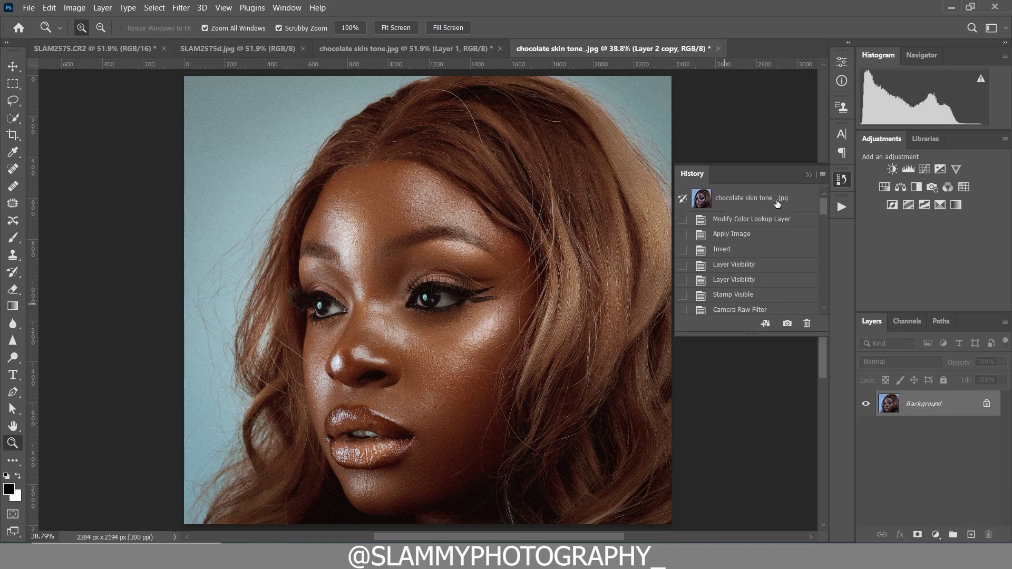
scroll(822, 210, "down", 6)
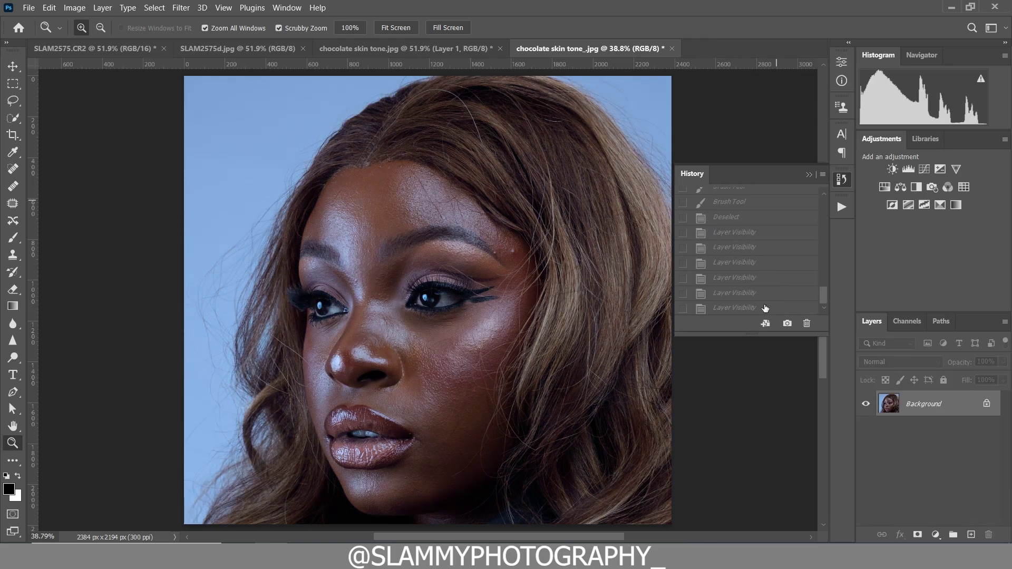
left_click(737, 308)
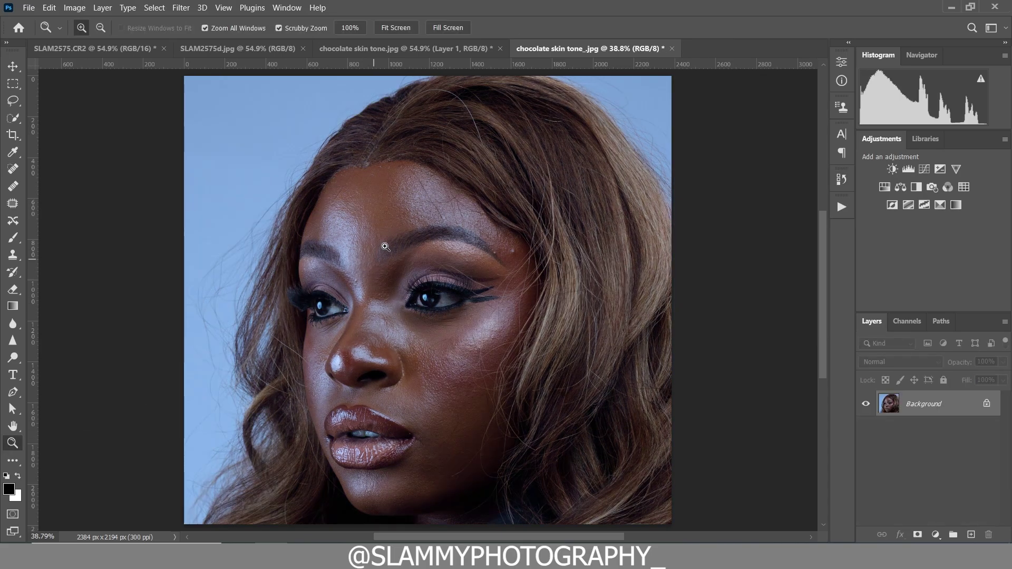
Heal the white spot beside the brow and a forehead blemish with the Spot Healing Brush
left_click_drag(402, 228, 424, 244)
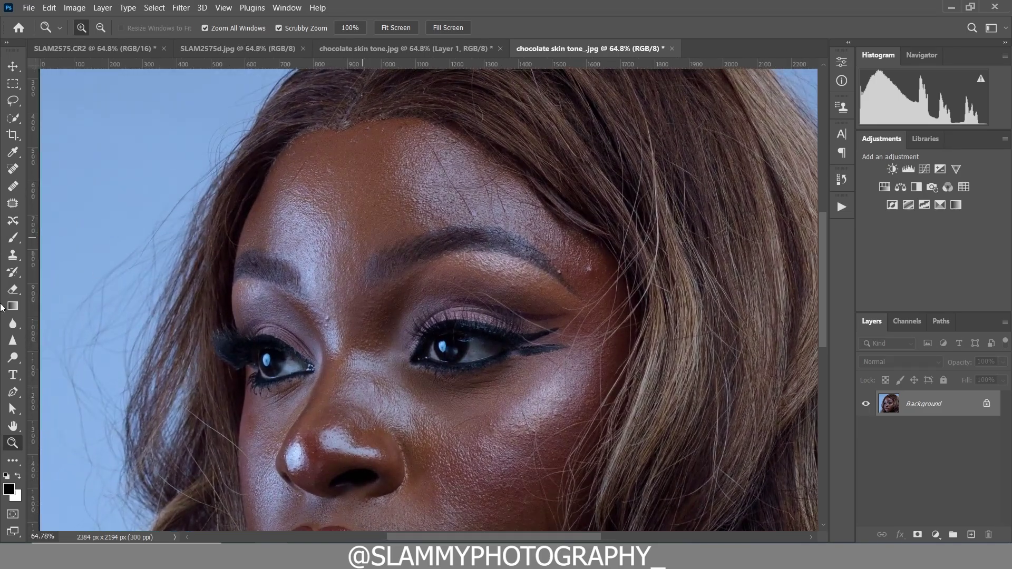
left_click(13, 168)
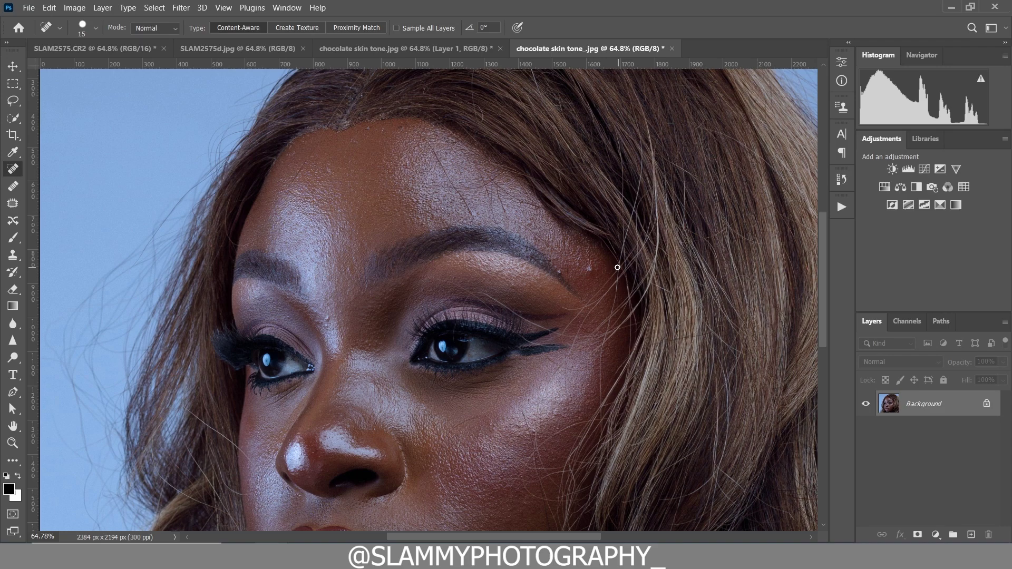
key("bracketright")
key("bracketright")
left_click(589, 268)
left_click_drag(469, 217, 481, 208)
key("bracketleft")
Fit the image on screen and show the Actions panel
left_click(223, 8)
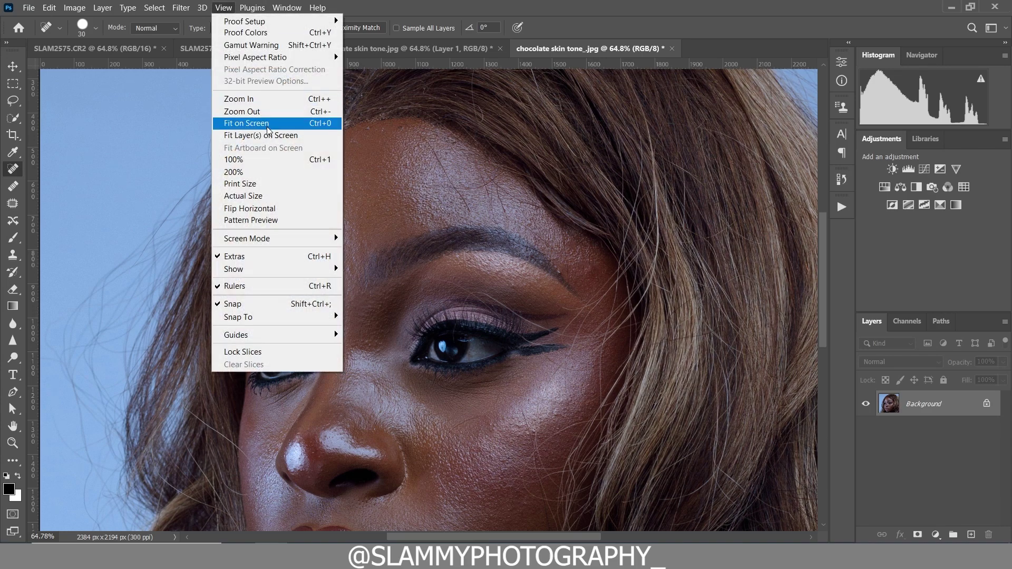
left_click(246, 123)
left_click(842, 207)
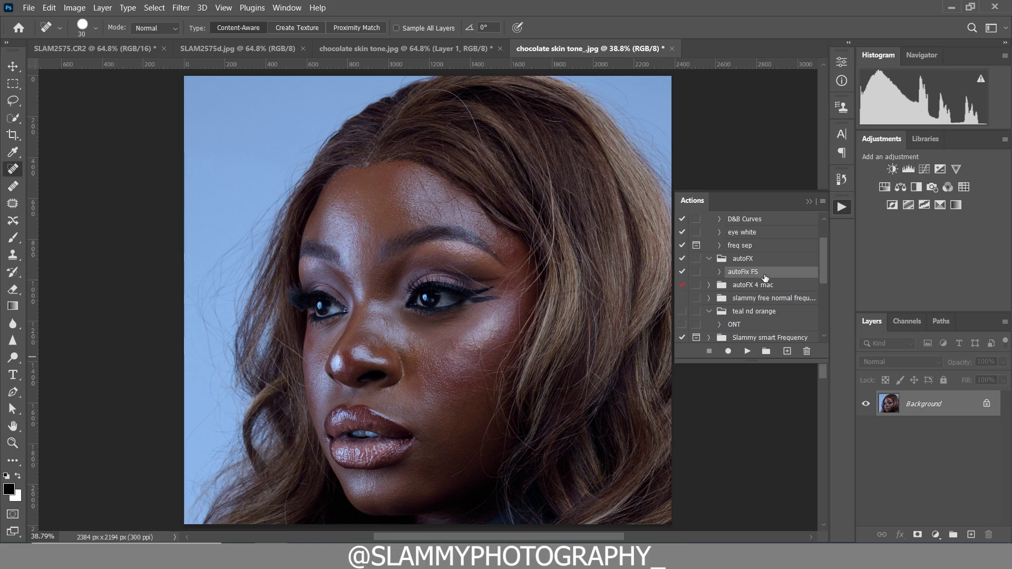
Run the autoFix FS action and toggle the new AutoFIX layer off and on
left_click(747, 351)
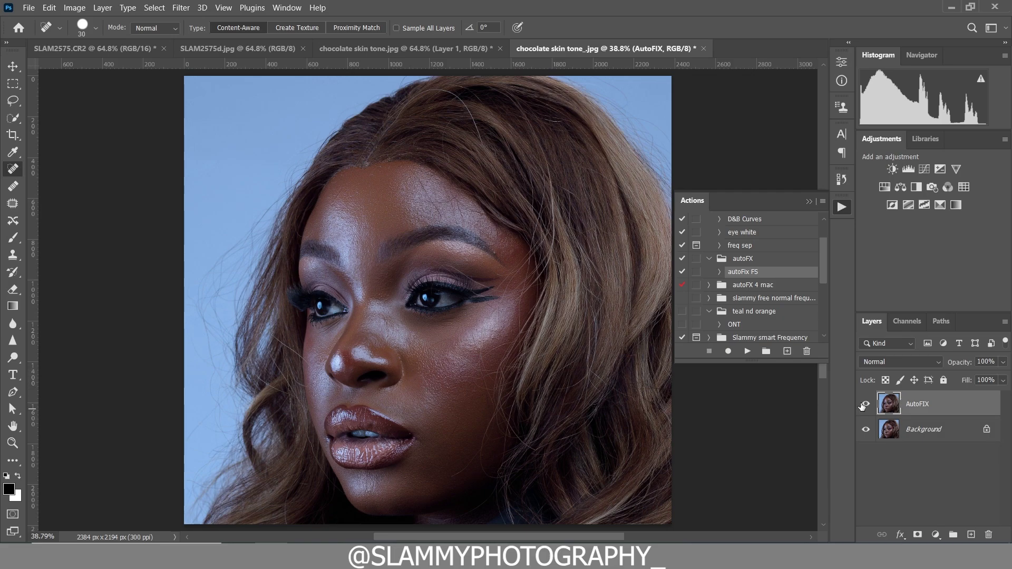
left_click(866, 405)
left_click(866, 404)
Zoom in on the cheek and compare the face with AutoFIX hidden and shown
left_click(13, 443)
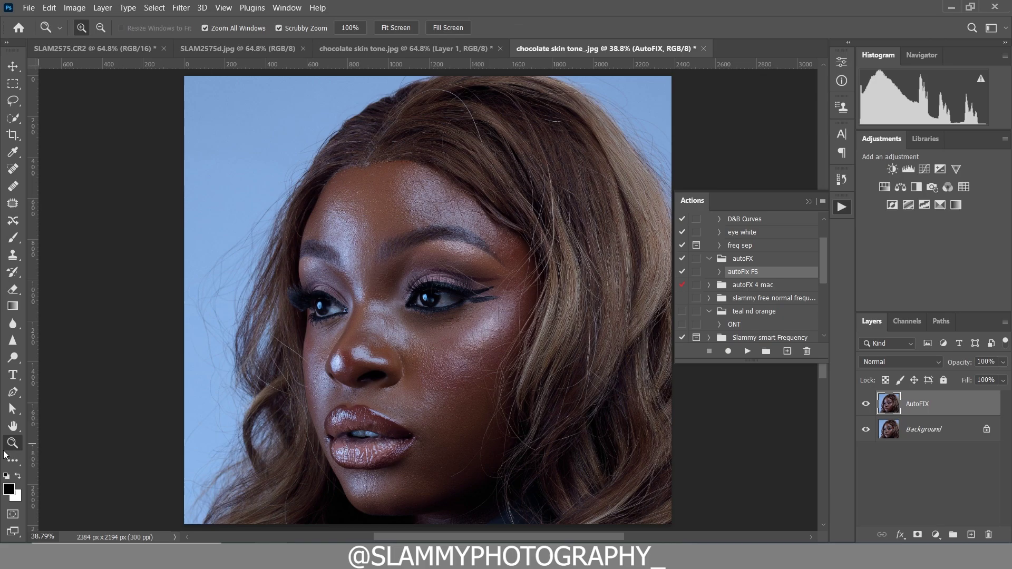
left_click_drag(457, 328, 478, 329)
scroll(467, 352, "down", 3)
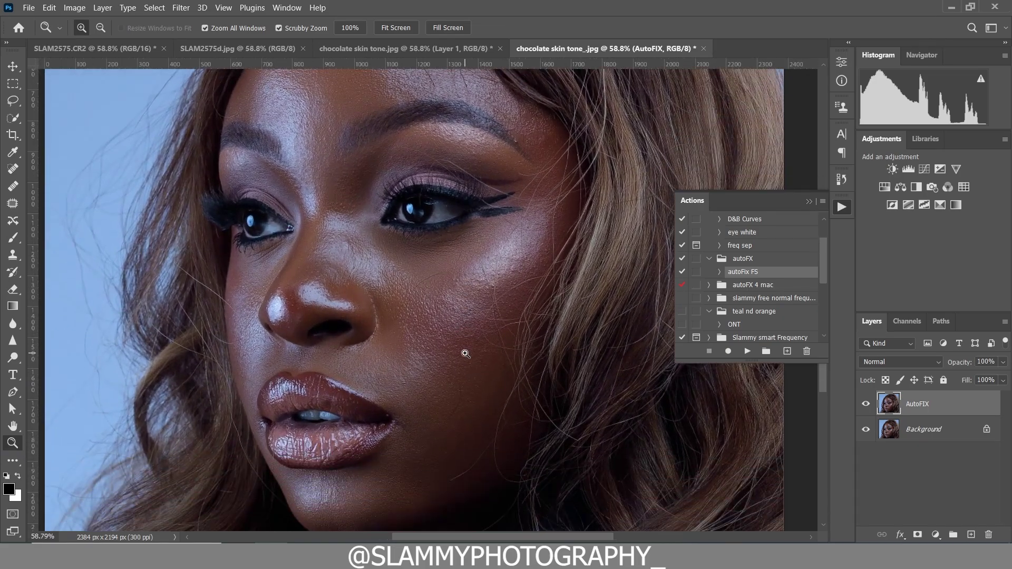
left_click(866, 405)
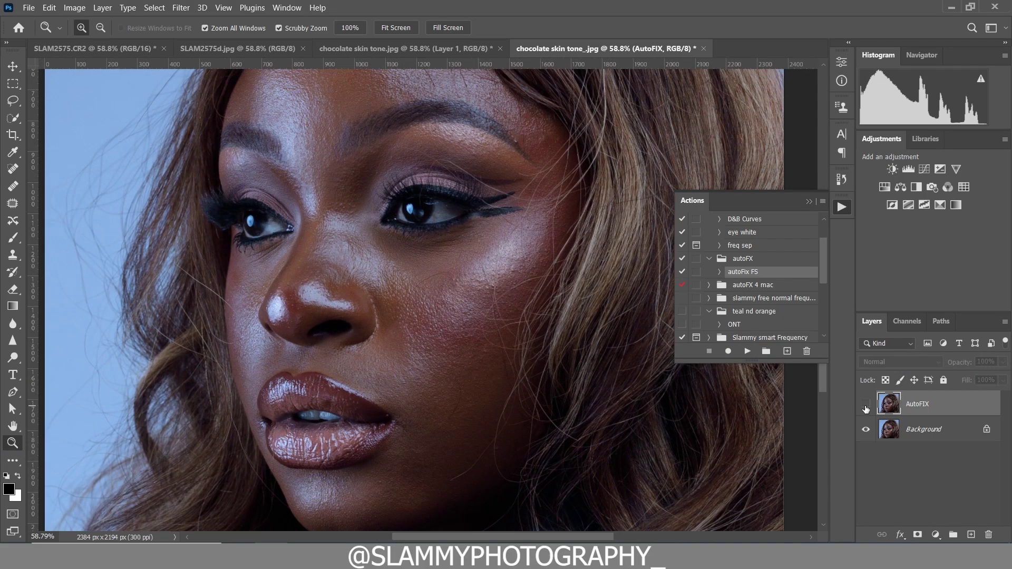
left_click(867, 405)
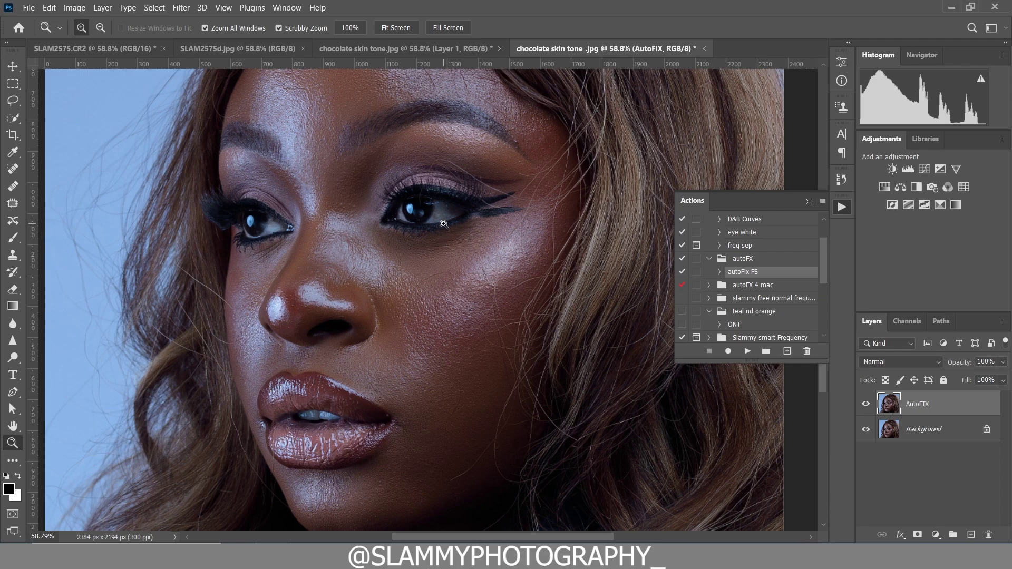
scroll(343, 249, "up", 4)
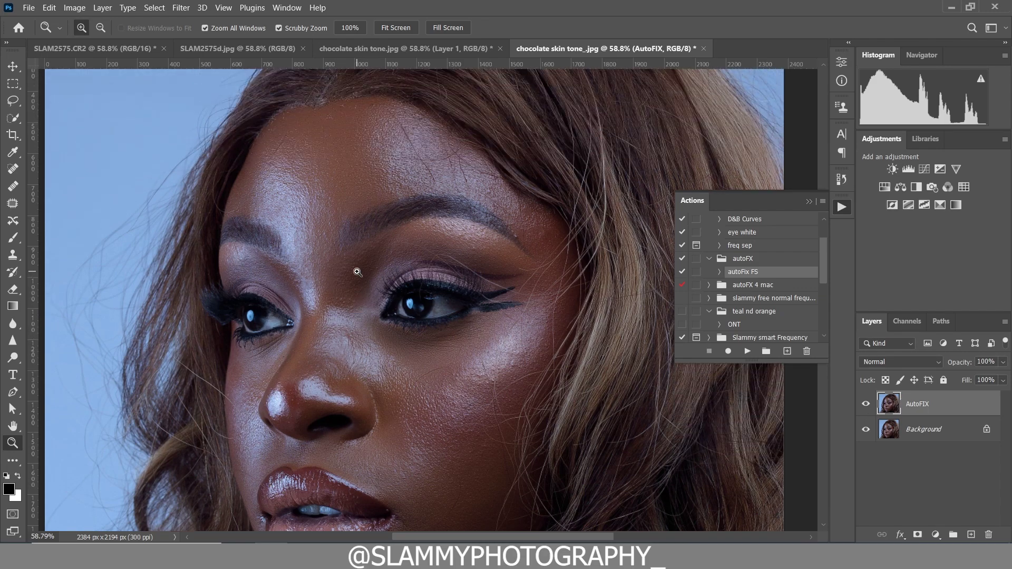
scroll(364, 270, "down", 5)
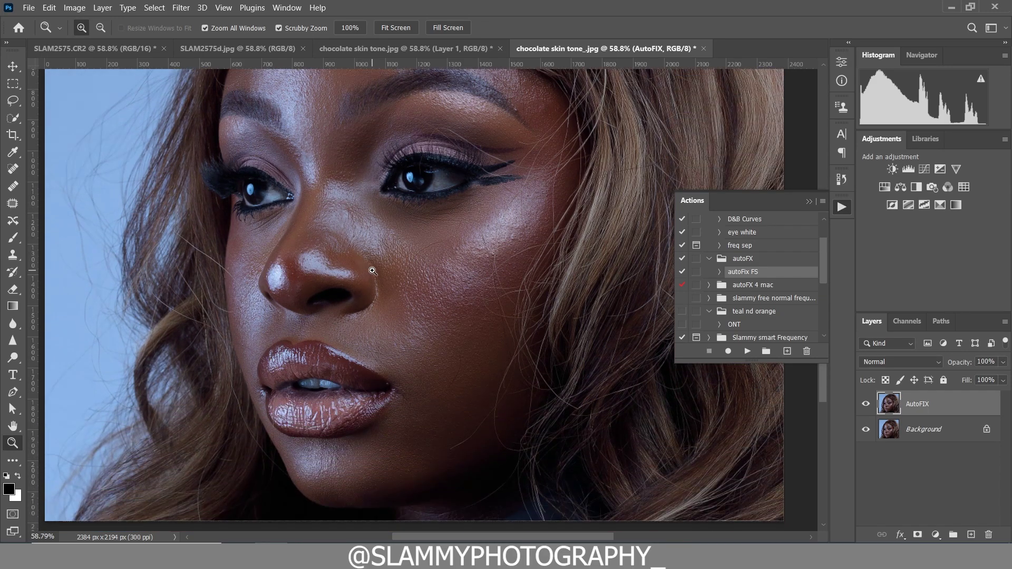
Flatten the image, rerun autoFix FS, and toggle the AutoFIX layer to compare
right_click(945, 409)
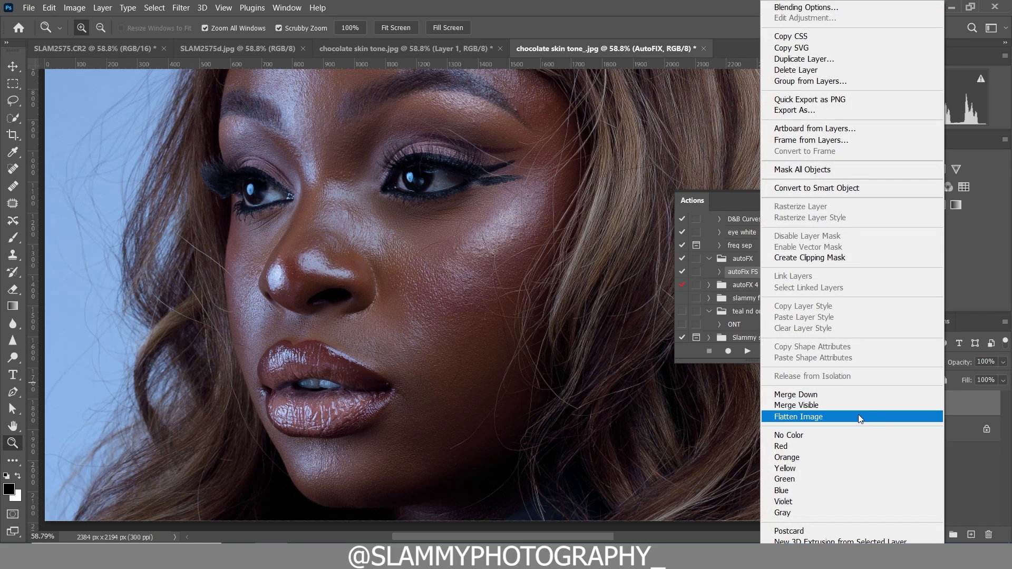
left_click(859, 415)
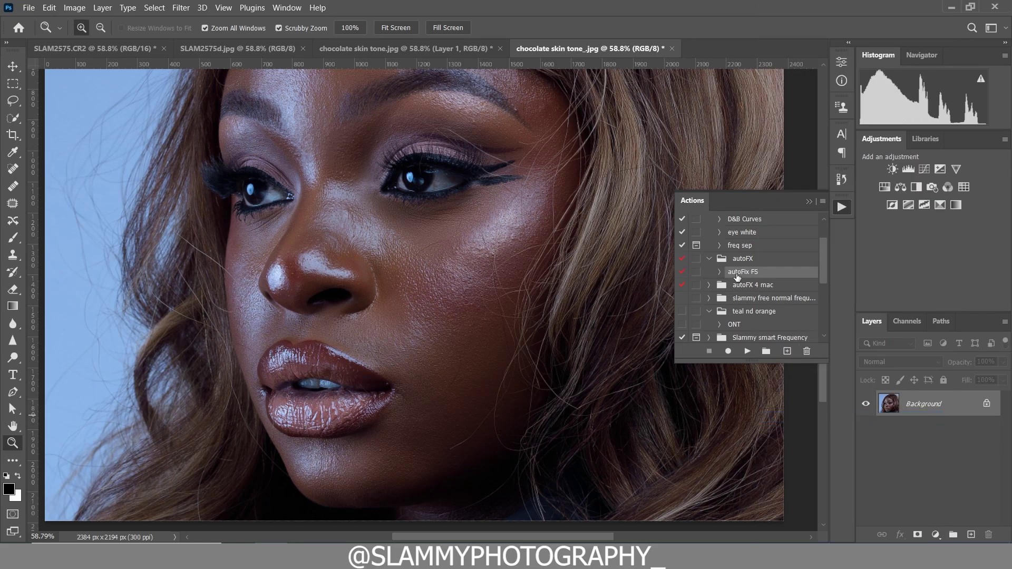
left_click(748, 351)
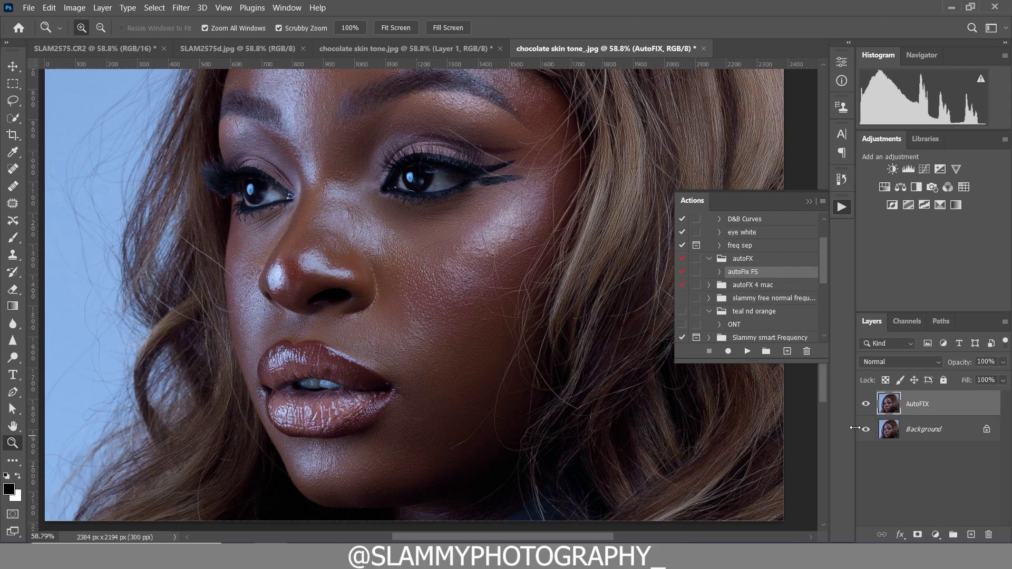
left_click(866, 403)
left_click(866, 404)
Compare the original photo with the AutoFIX edit in History, then fit the photo on screen
scroll(456, 287, "up", 3)
left_click(842, 180)
left_click_drag(823, 286, 818, 185)
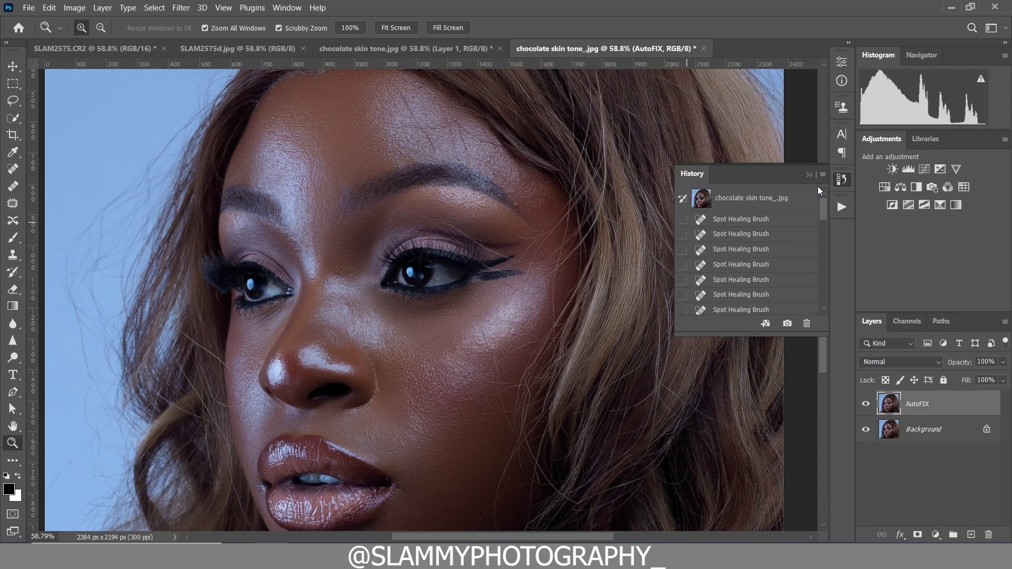
left_click(773, 205)
scroll(386, 348, "down", 3)
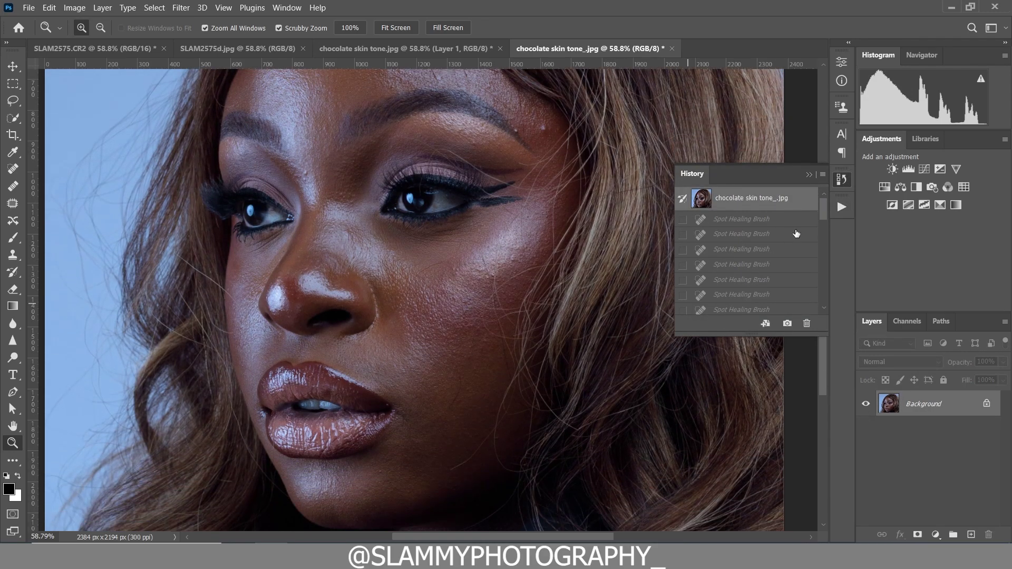
left_click_drag(824, 222, 824, 300)
left_click(756, 307)
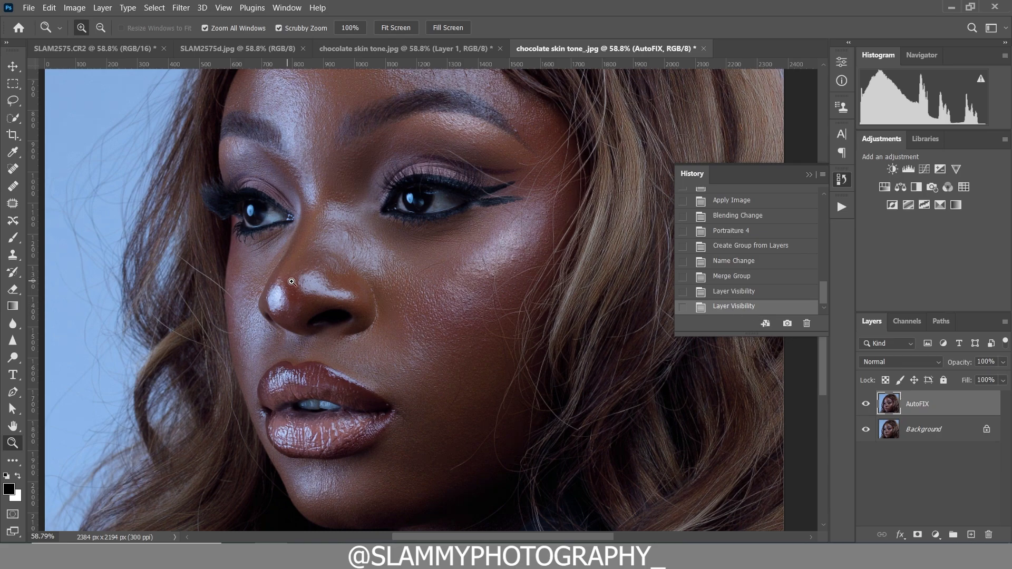
scroll(291, 282, "up", 2)
left_click(223, 7)
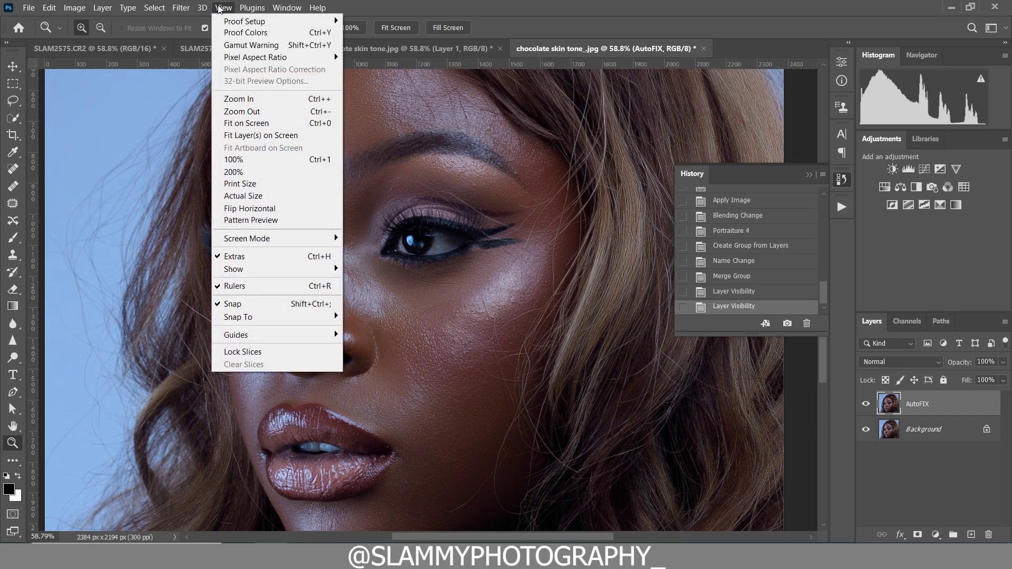
left_click(251, 126)
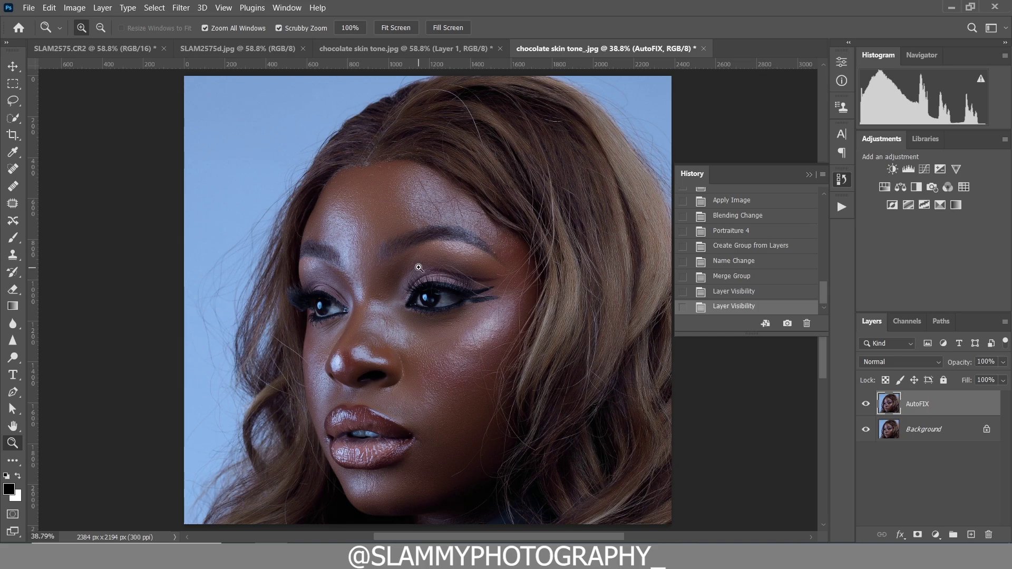
left_click_drag(397, 210, 432, 243)
scroll(400, 399, "down", 5)
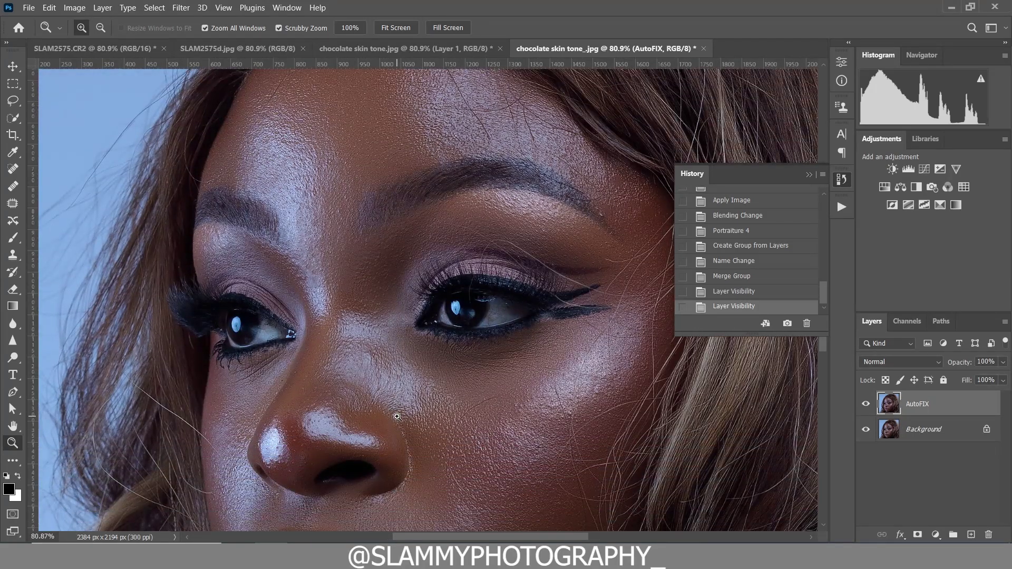
scroll(397, 417, "down", 5)
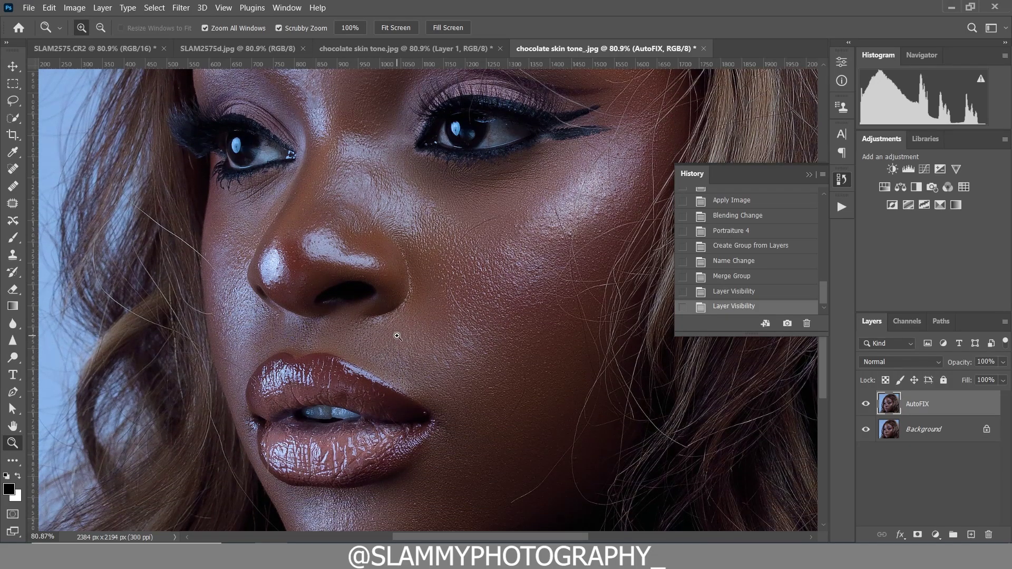
scroll(398, 337, "down", 2)
scroll(388, 255, "up", 1)
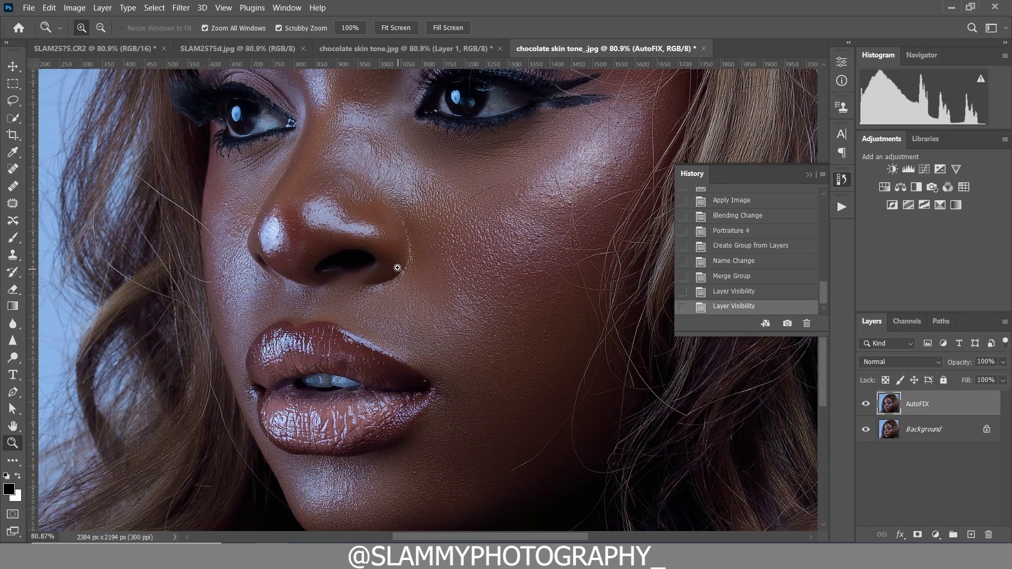
scroll(397, 269, "up", 4)
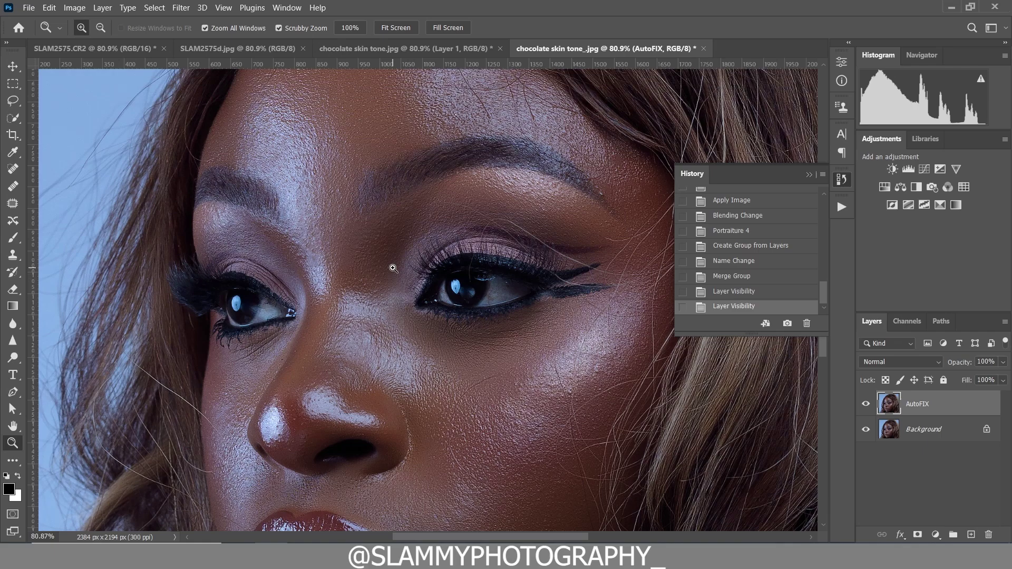
scroll(393, 269, "up", 1)
scroll(790, 248, "up", 10)
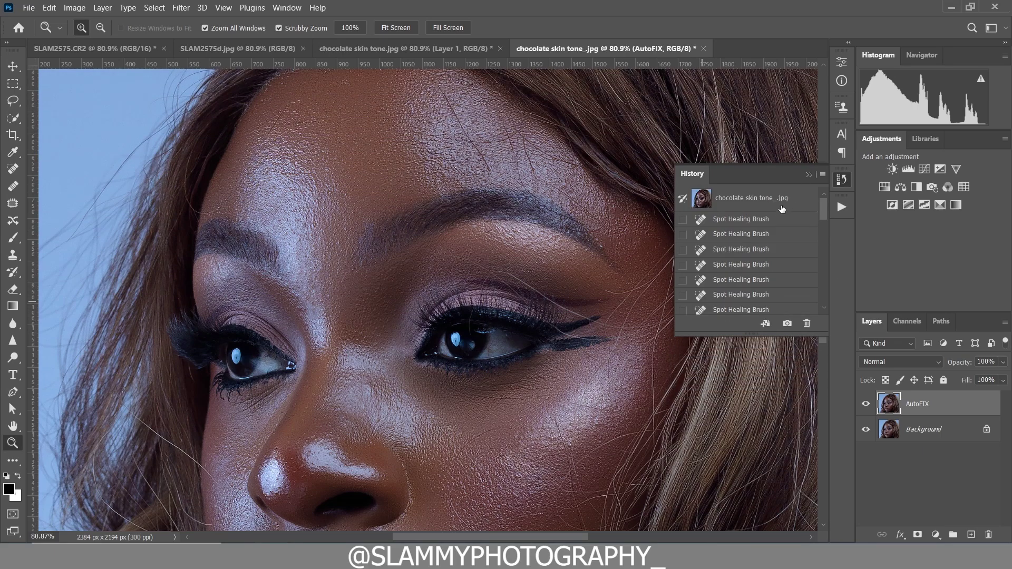
left_click(738, 200)
scroll(822, 255, "down", 10)
left_click(757, 307)
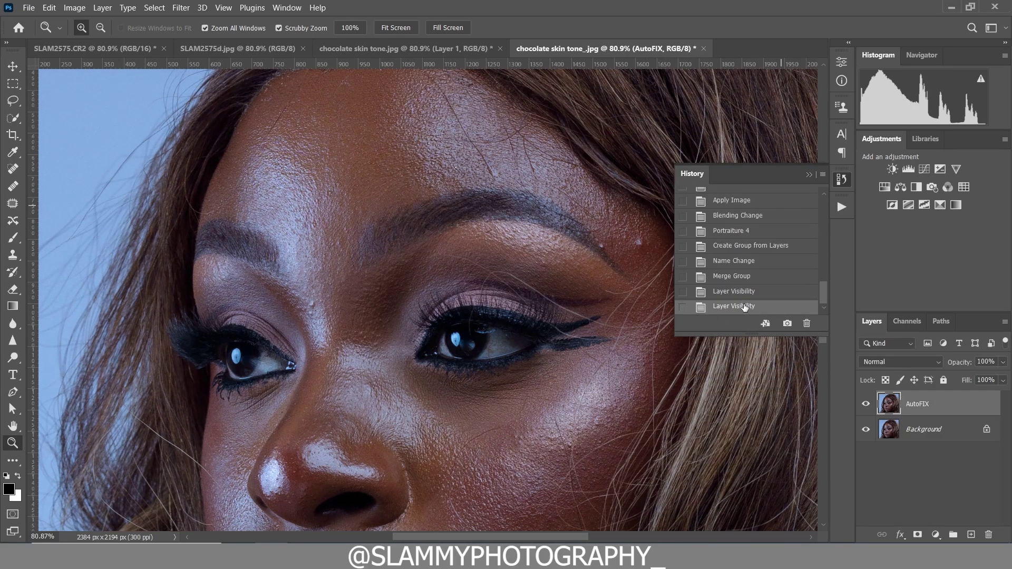
left_click(225, 7)
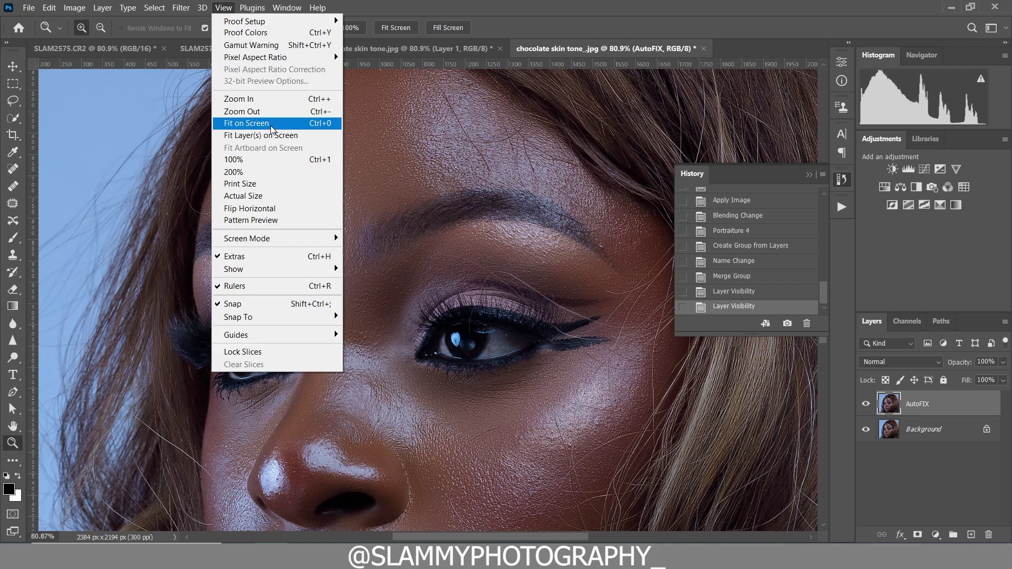
left_click(262, 124)
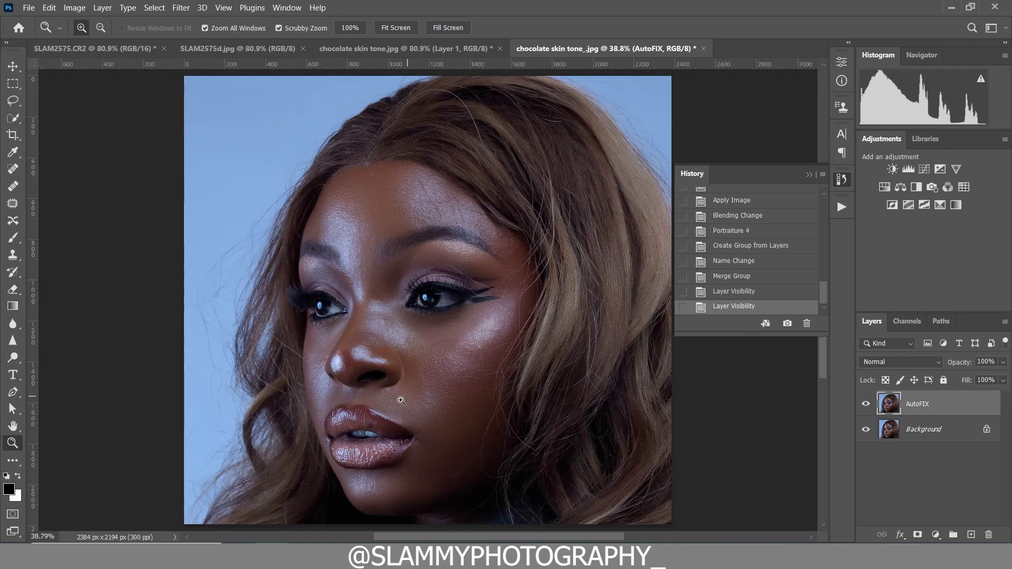
Add a Color Lookup adjustment layer and select Color Lookup 1 to show its properties
left_click(936, 535)
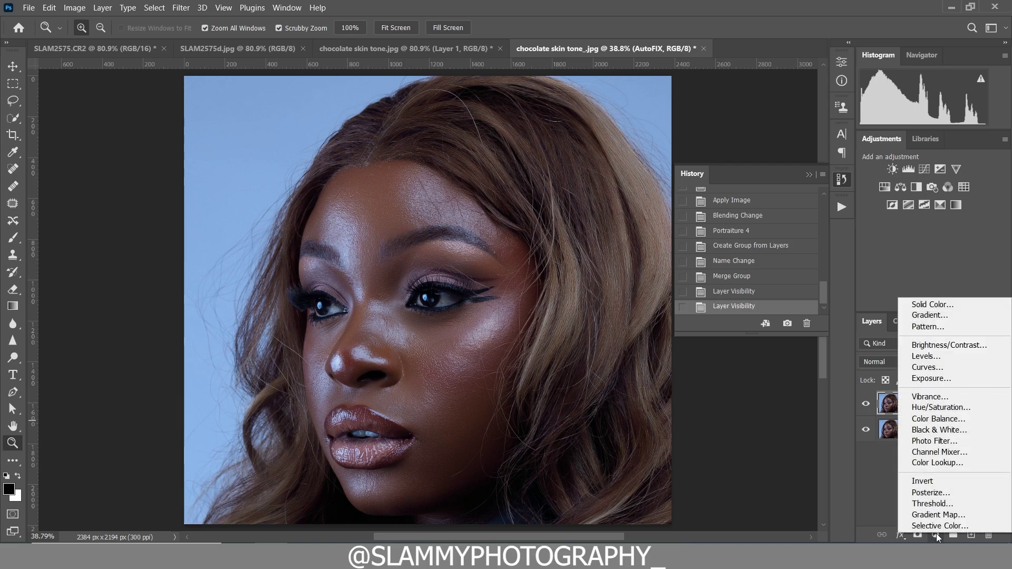
left_click(936, 462)
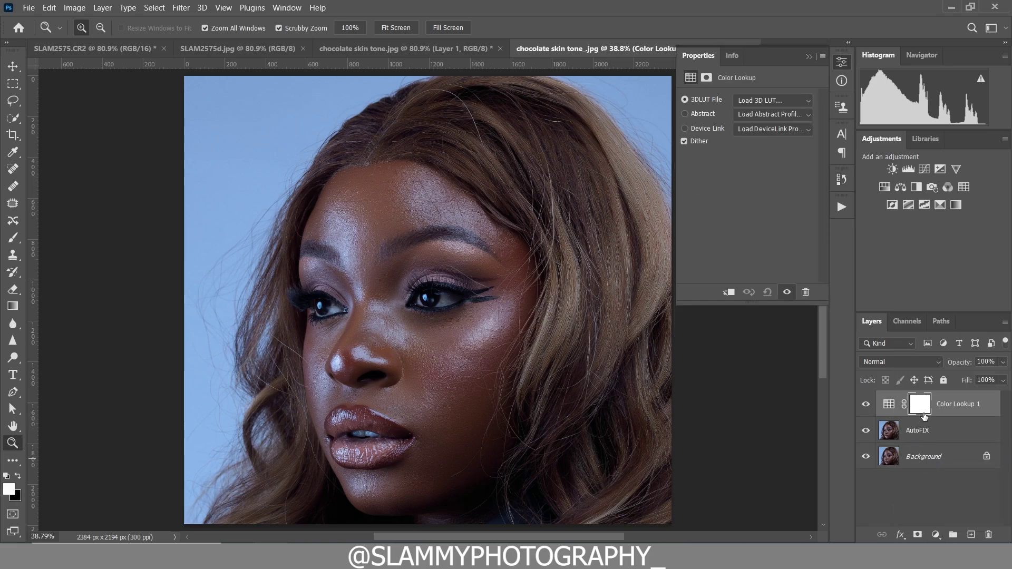
left_click(936, 535)
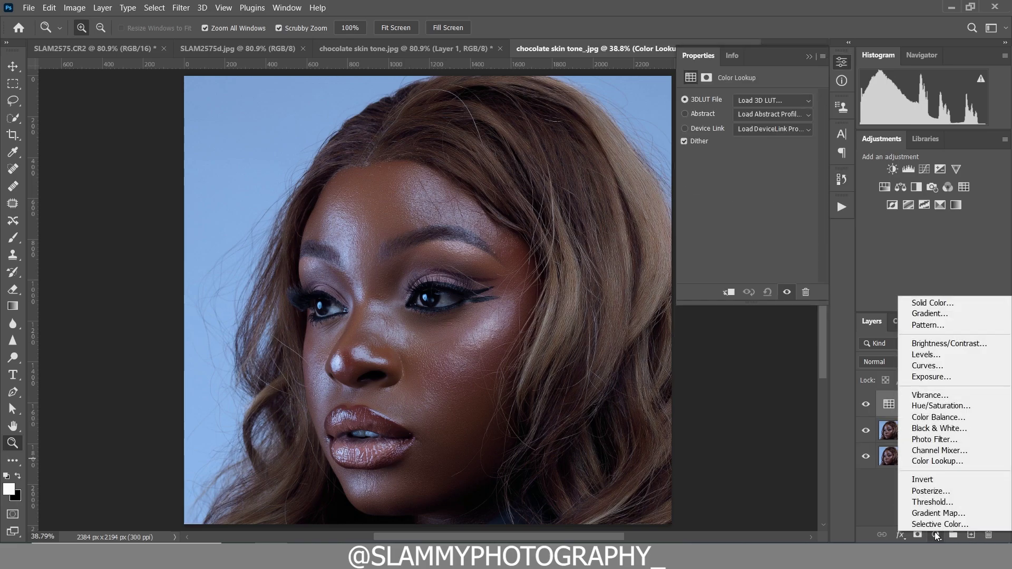
left_click(878, 492)
left_click(950, 409)
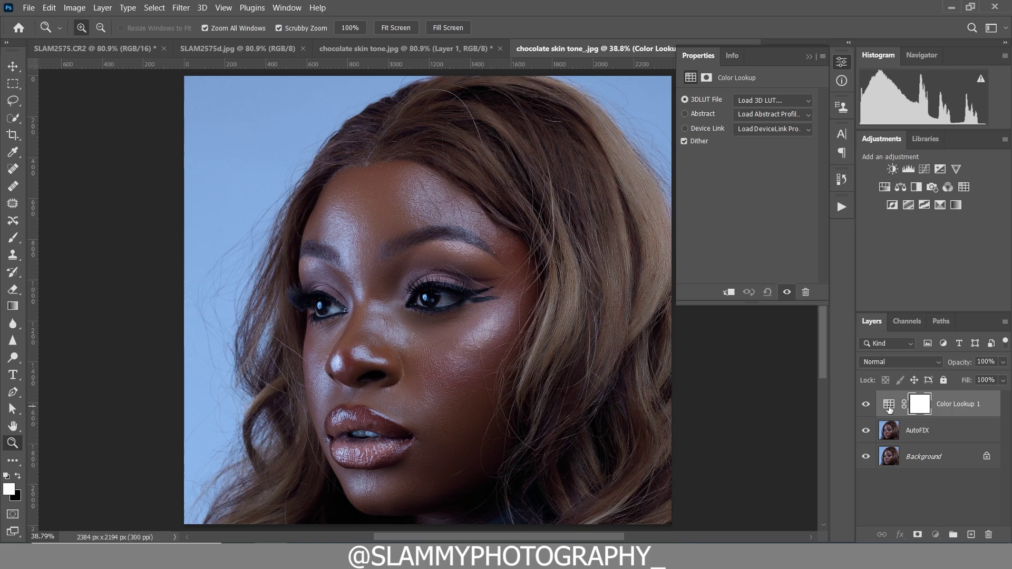
Load chocolate skin.CUBE as the 3D LUT file on Color Lookup 1
left_click(763, 100)
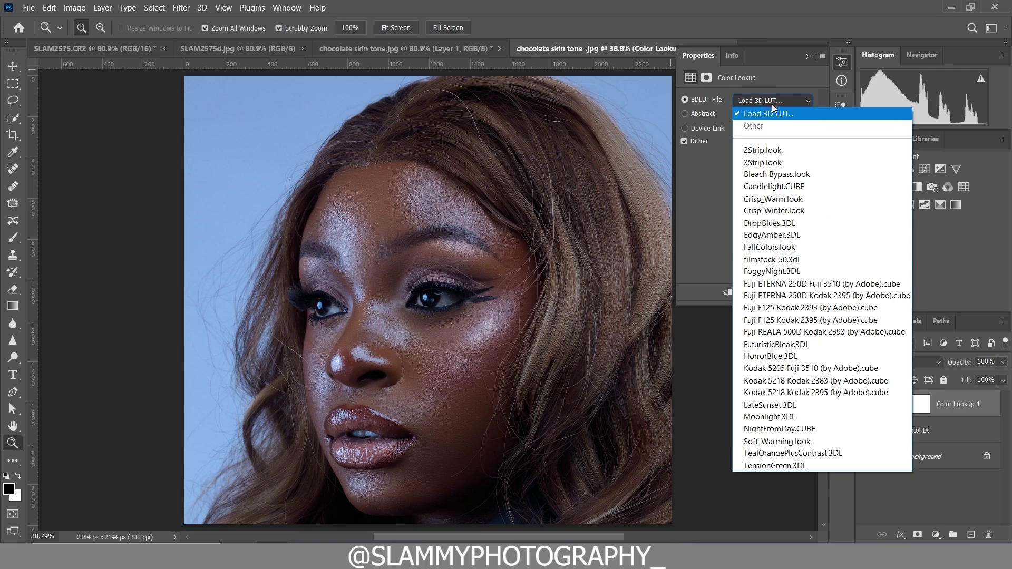
left_click(772, 104)
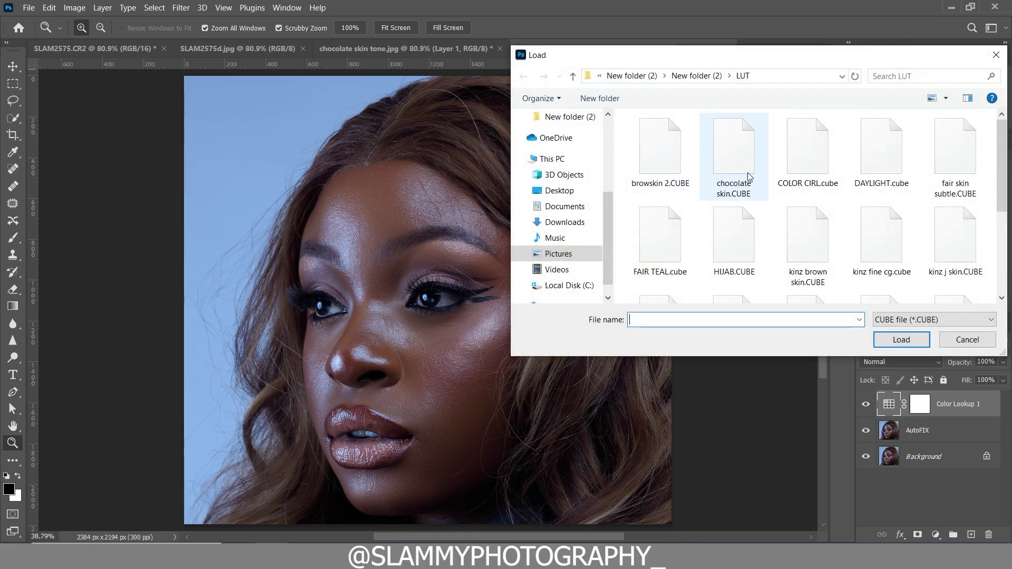
left_click(742, 177)
left_click(902, 339)
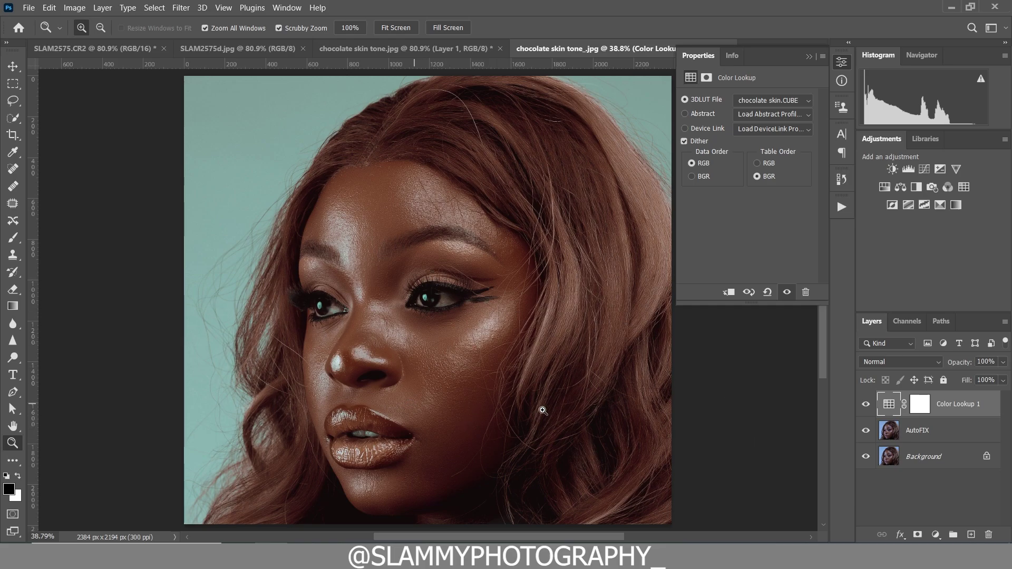
Apply the image into the Color Lookup 1 mask with Multiply blending, then invert the mask
left_click(920, 406)
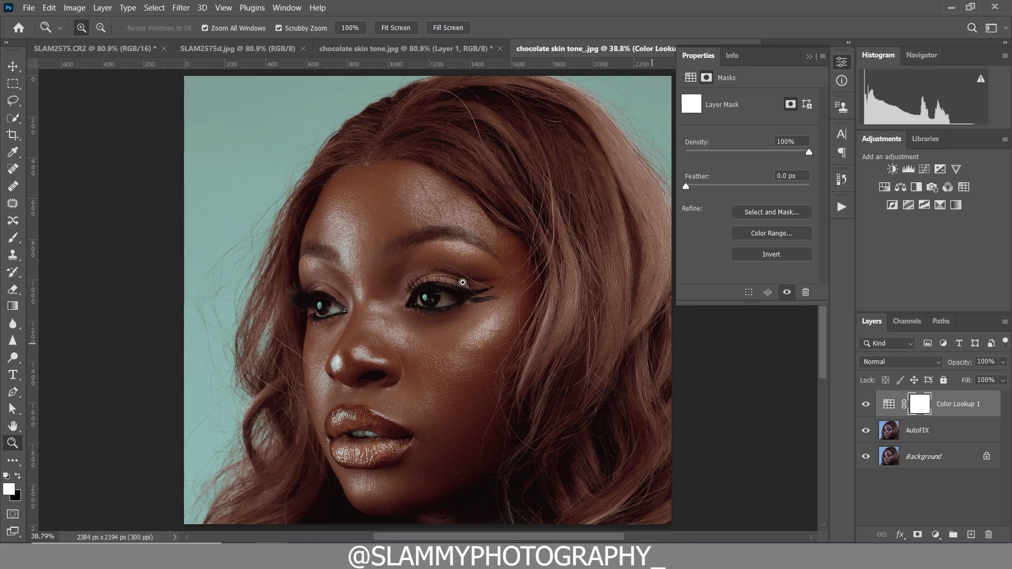
left_click(80, 8)
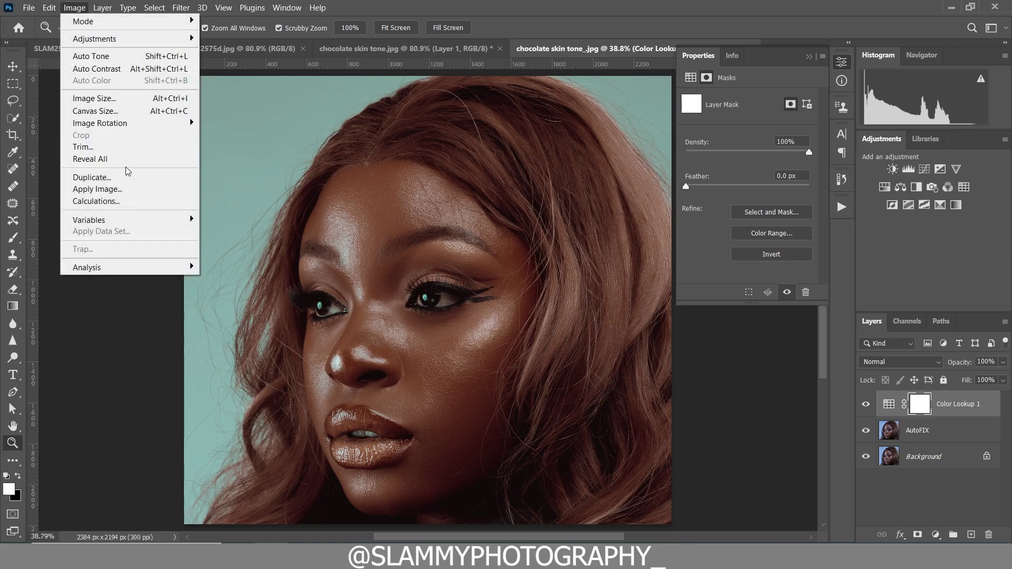
left_click(100, 189)
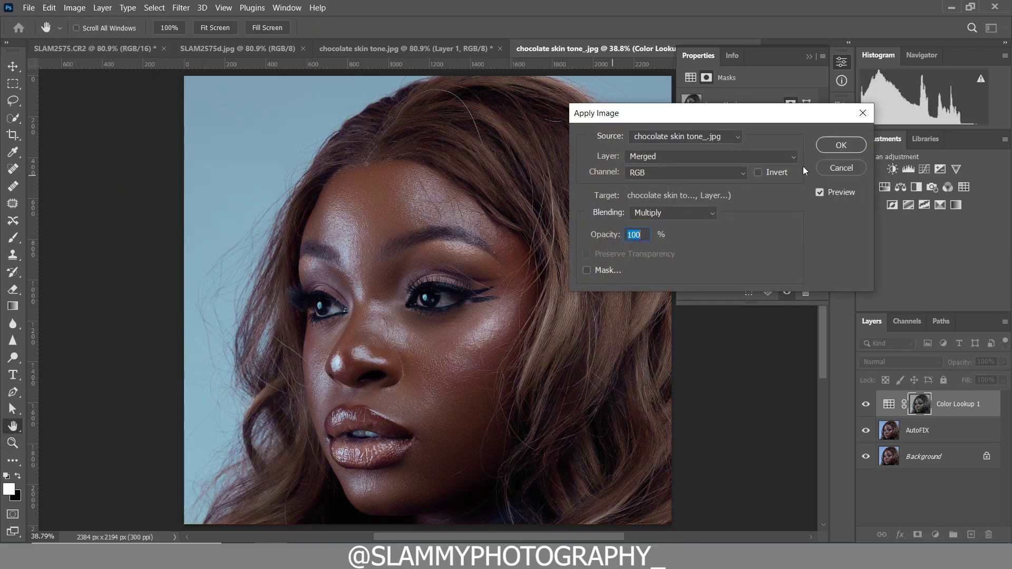
left_click(845, 149)
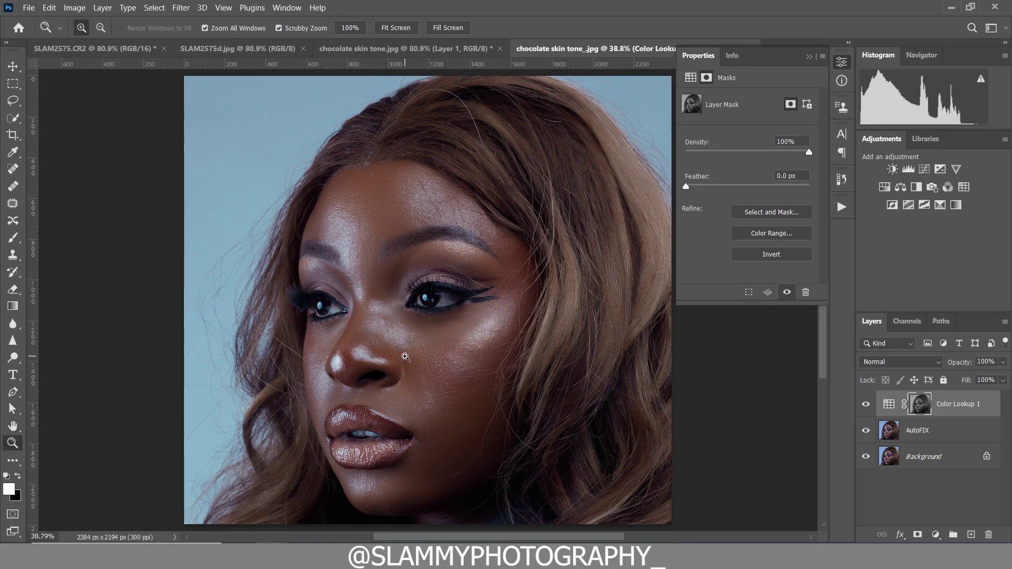
left_click(760, 257)
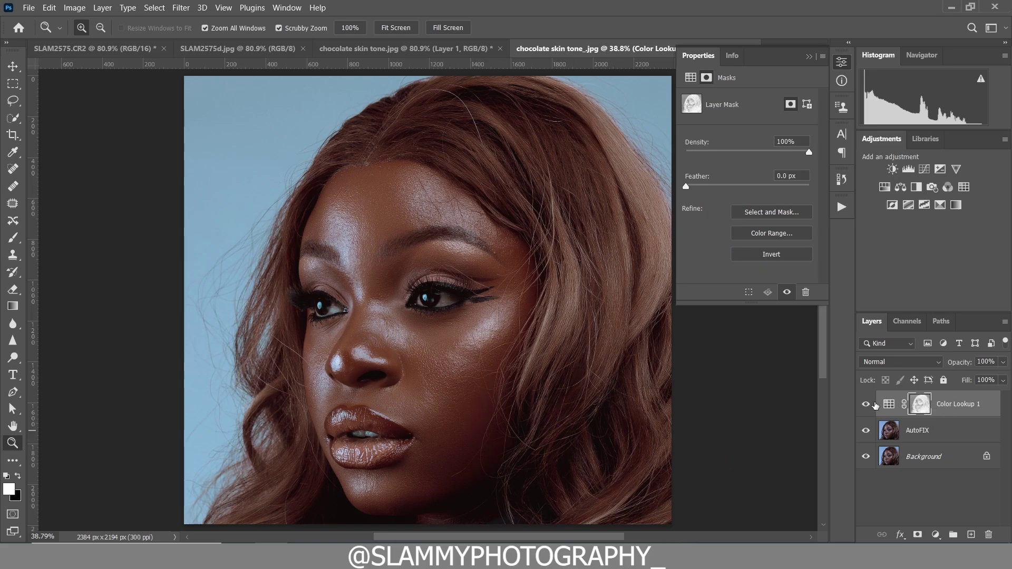
Toggle Color Lookup 1 off and on several times to compare the chocolate grade
left_click(866, 404)
left_click(866, 404)
left_click(866, 407)
left_click(866, 406)
left_click(864, 406)
left_click(866, 404)
Check the cheek skin up close, fit on screen, and stamp visible layers into Layer 1
left_click_drag(471, 395, 497, 390)
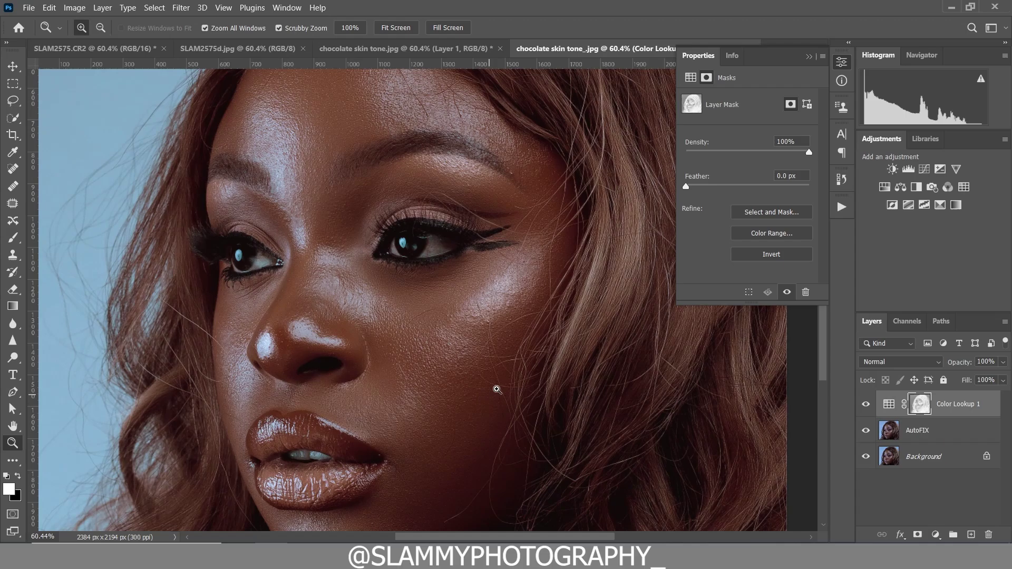
left_click(223, 7)
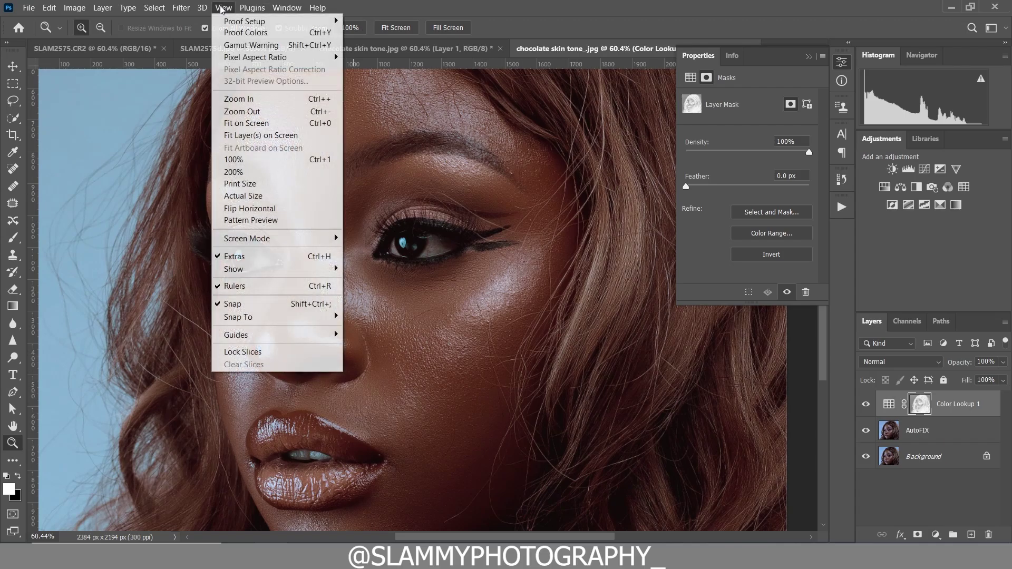
left_click(284, 125)
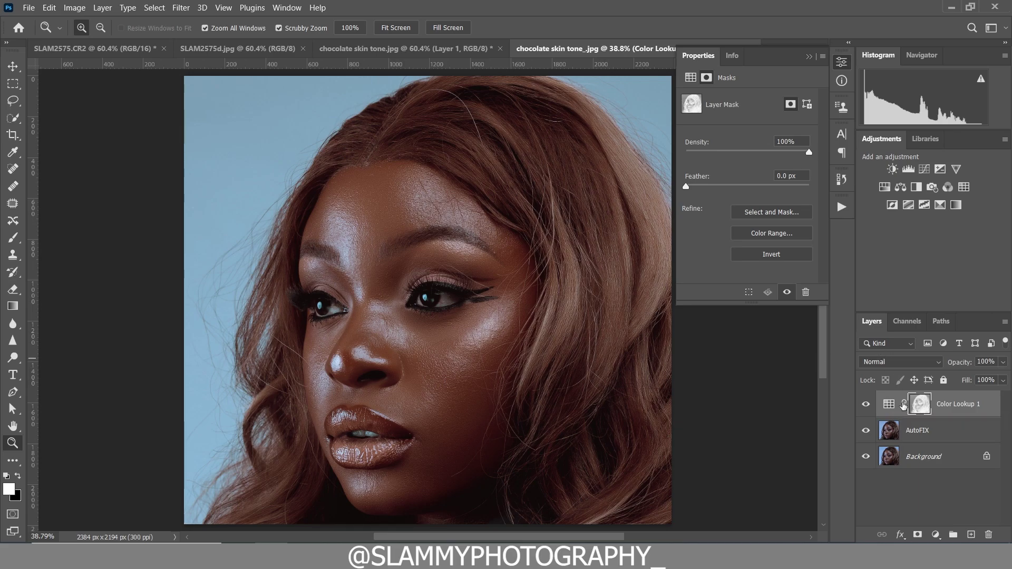
key("ctrl+shift+alt+e")
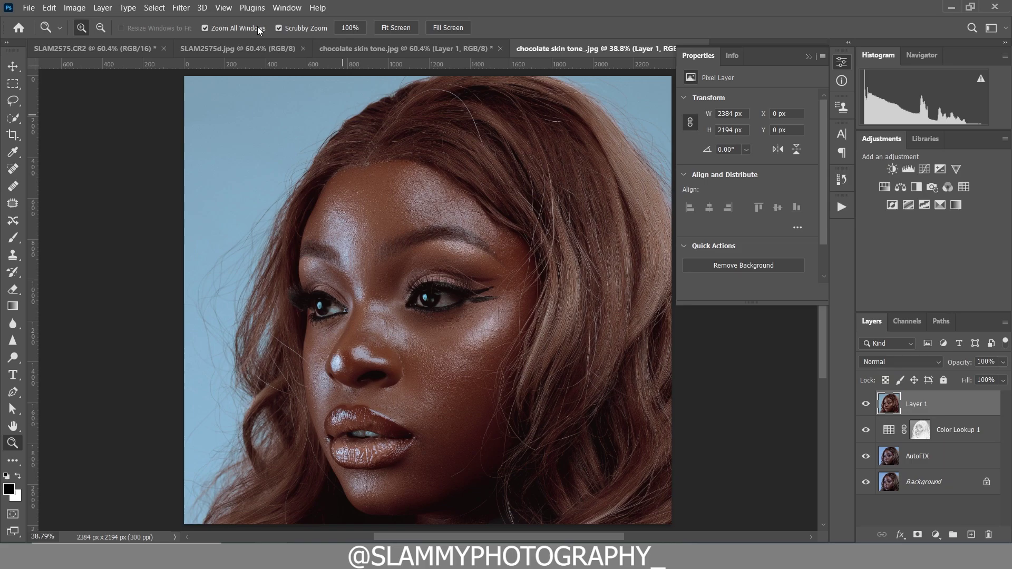
Open the Camera Raw Filter on Layer 1 and set Temperature +14 and Vibrance +6
left_click(180, 7)
left_click(220, 102)
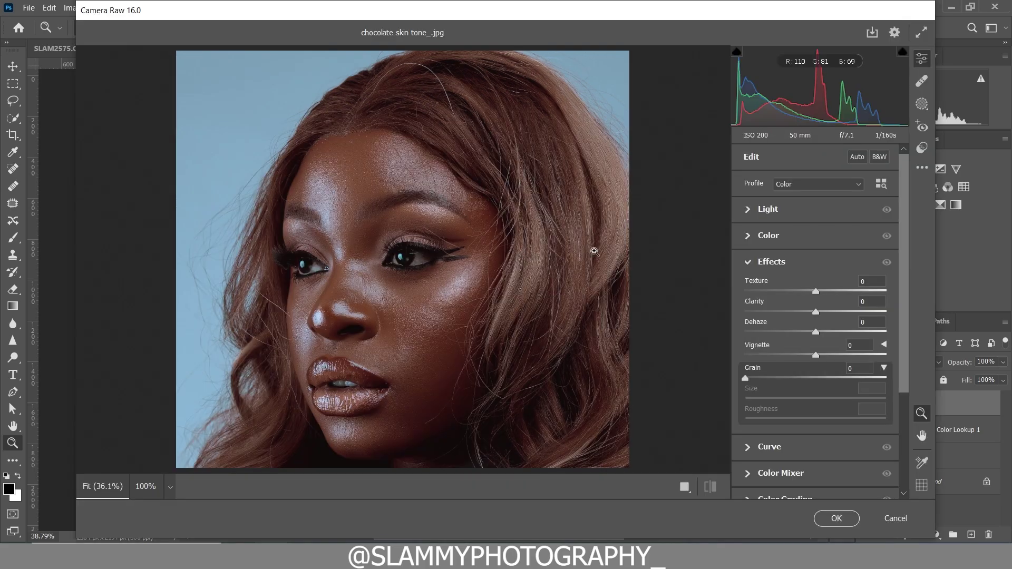
left_click(749, 236)
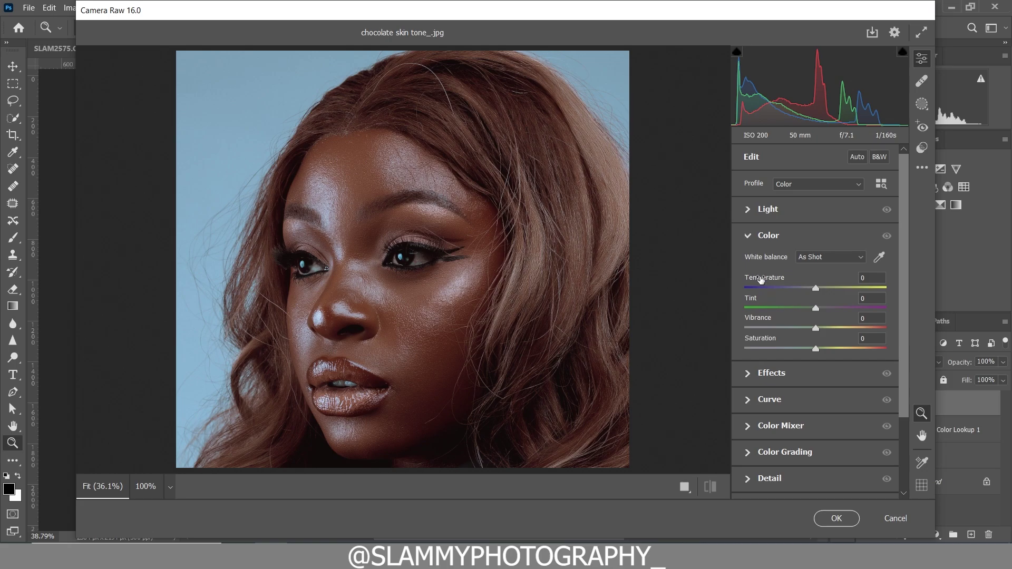
left_click_drag(763, 280, 769, 280)
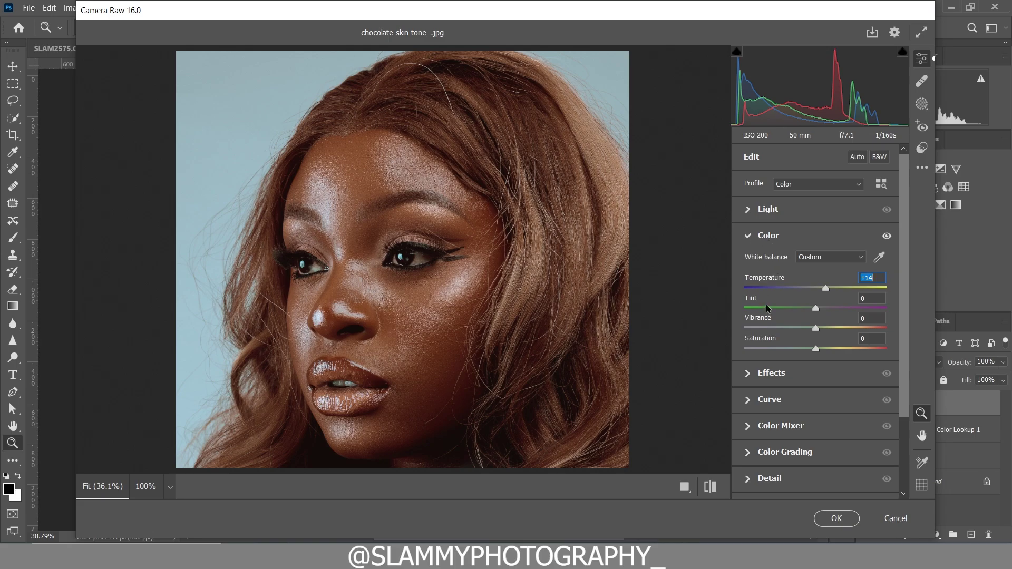
left_click_drag(766, 323, 771, 323)
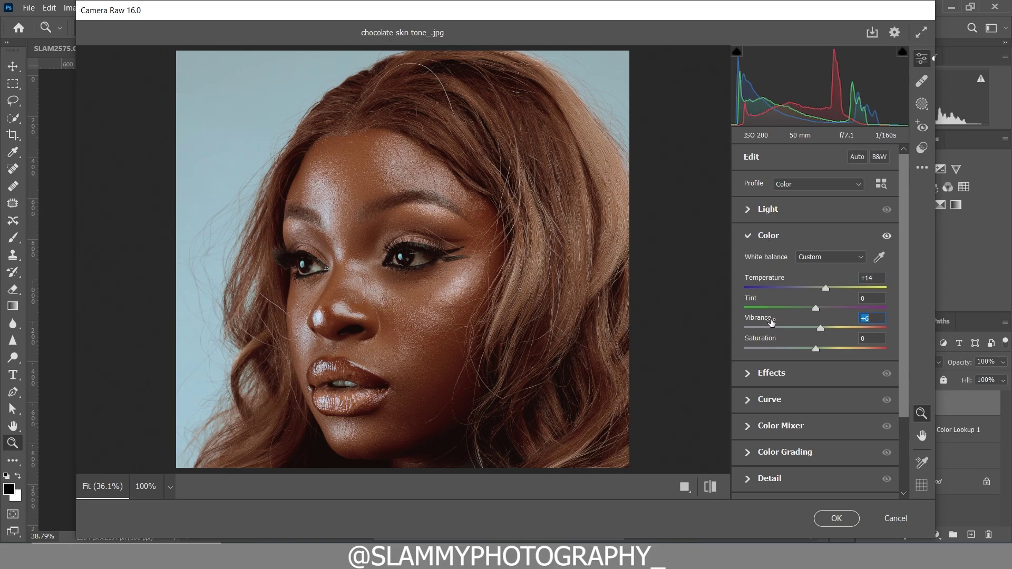
left_click(747, 237)
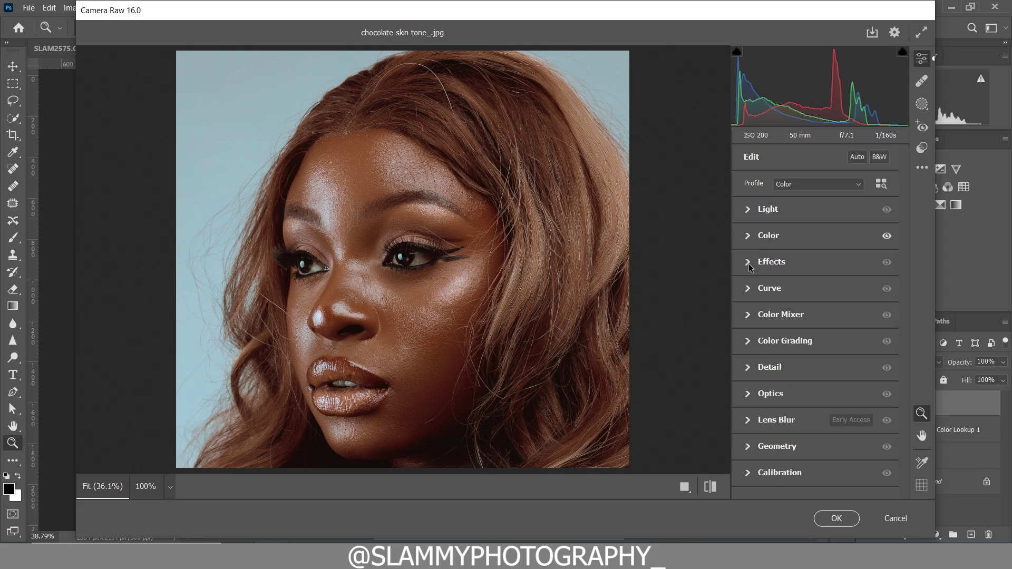
Set Effects grain to 33, size 55, roughness 71, then show a Before/After view zoomed on the face
left_click(748, 263)
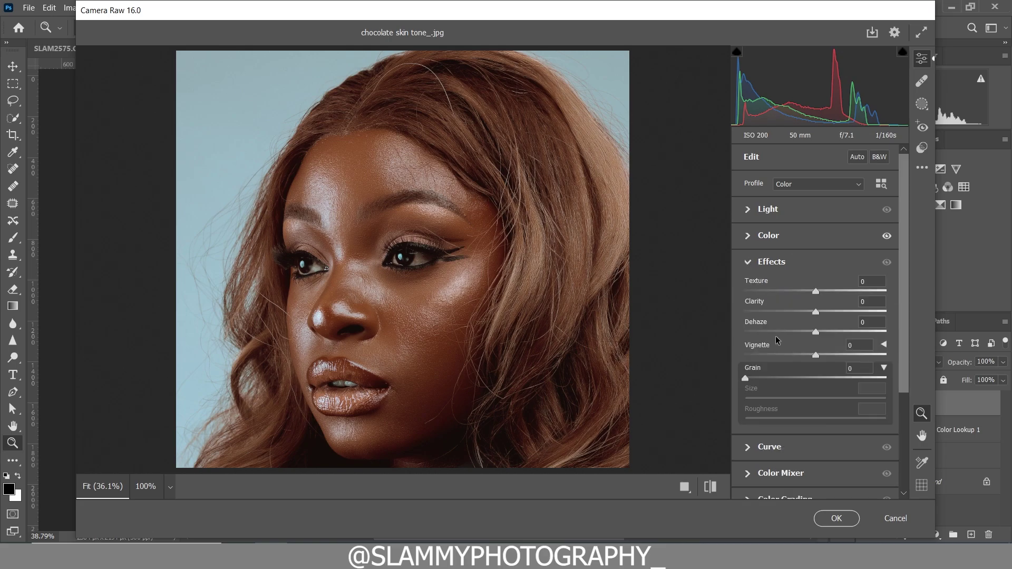
left_click(799, 378)
key("shift+Up")
key("shift+Up")
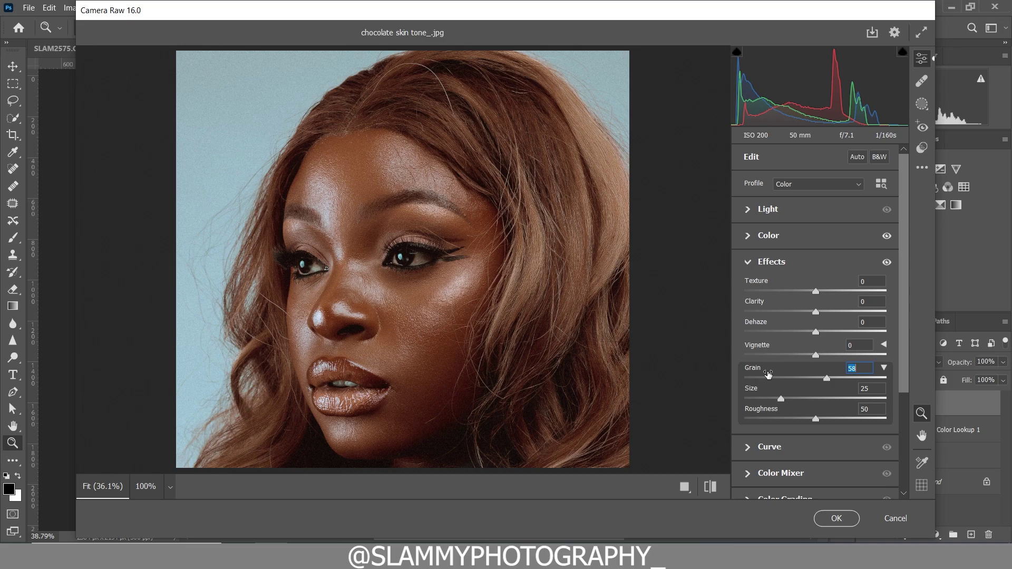
left_click_drag(780, 397, 815, 399)
left_click_drag(778, 372, 759, 370)
left_click_drag(408, 362, 479, 369)
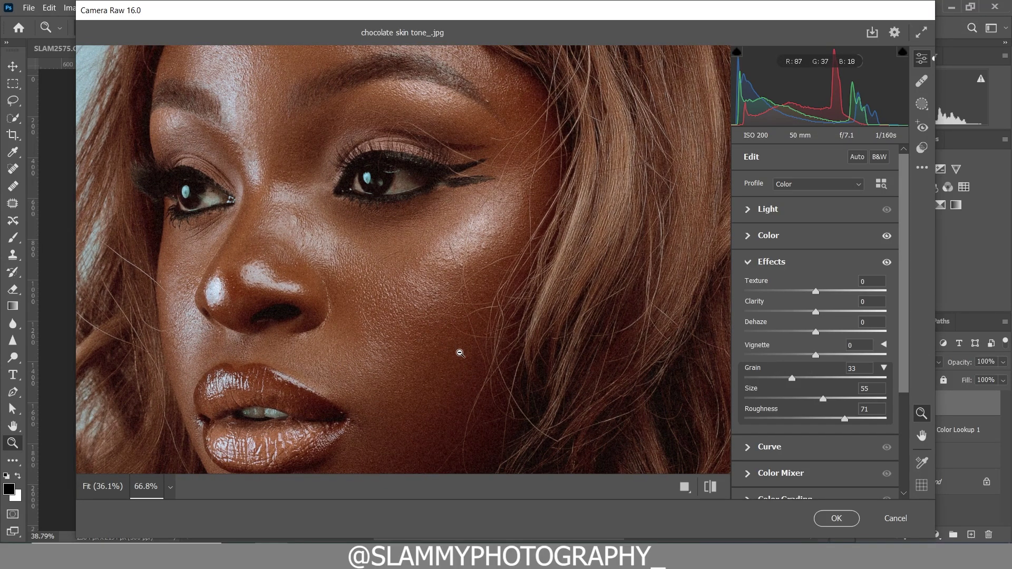
left_click(684, 486)
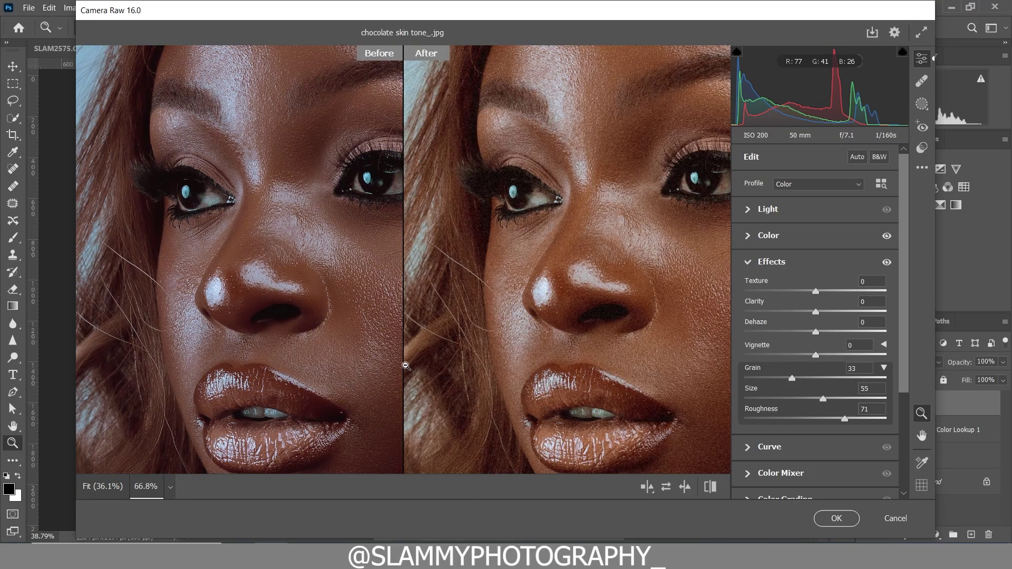
Zoom and pan the Before/After comparison to inspect nose, lips, cheek and skin texture
left_click(370, 356, "alt")
left_click_drag(409, 362, 460, 376)
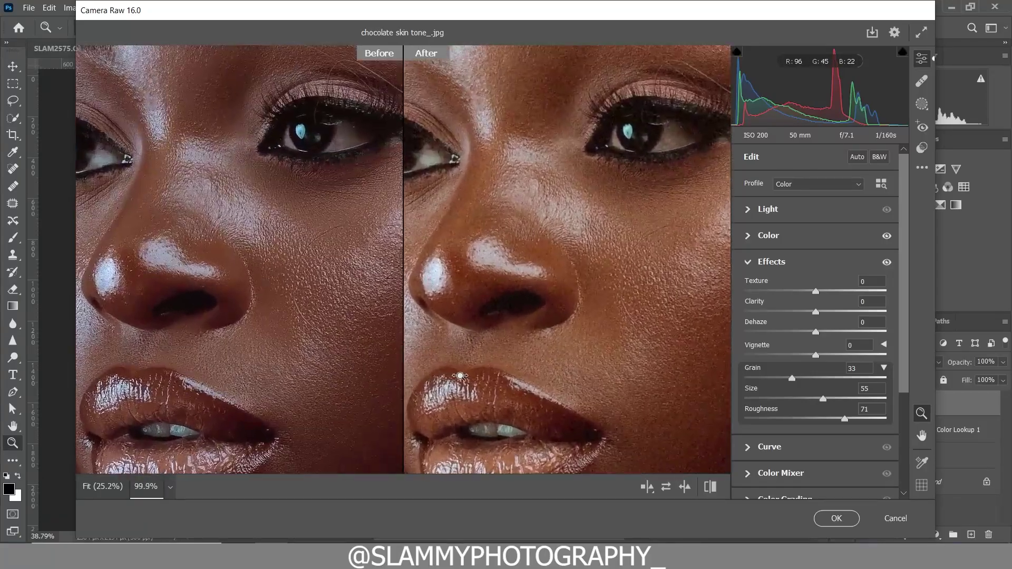
left_click_drag(622, 335, 604, 338)
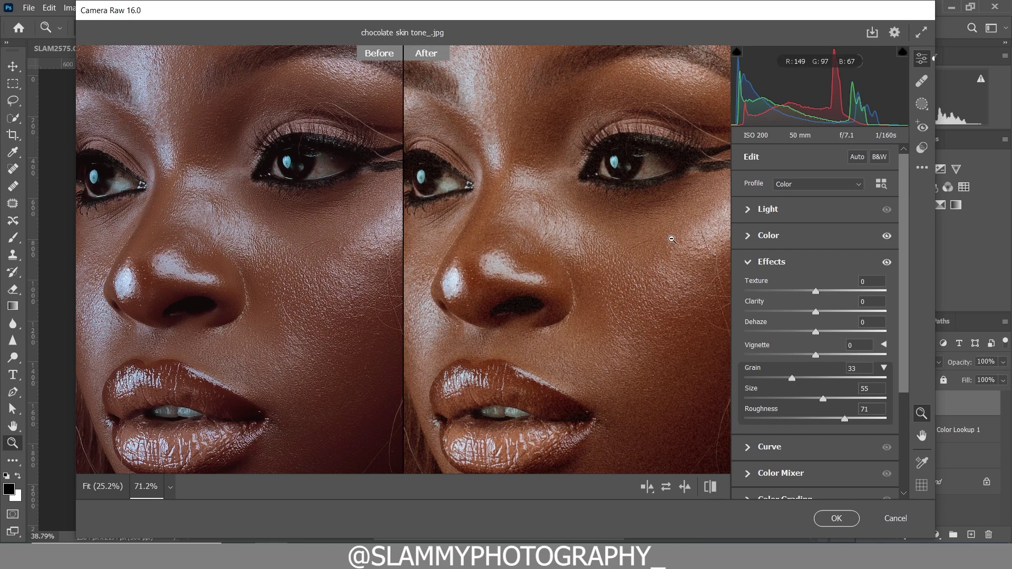
left_click_drag(649, 407, 552, 357)
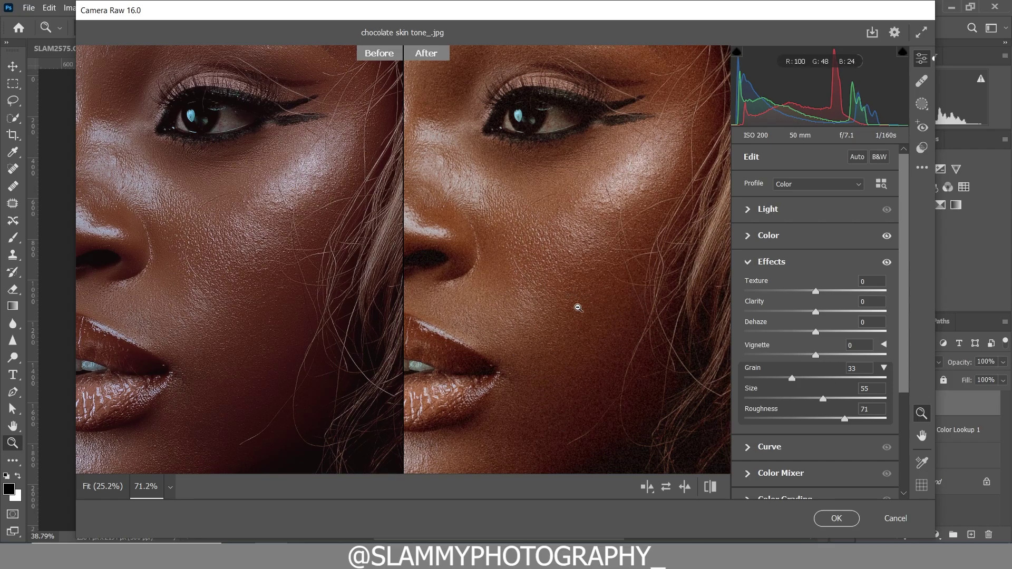
left_click_drag(535, 292, 501, 344)
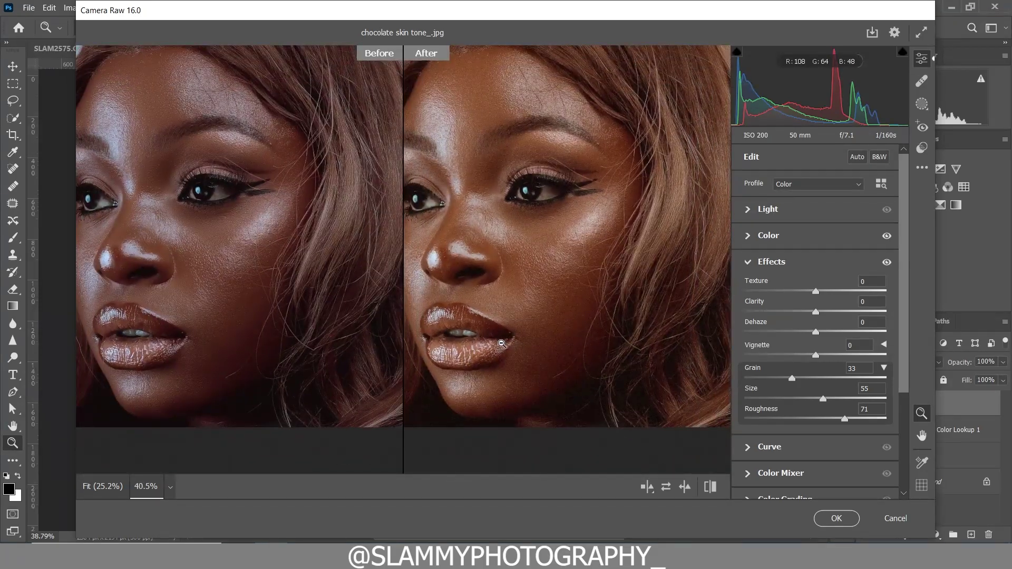
mouse_move(519, 233)
left_mouse_down()
mouse_move(501, 238)
mouse_move(510, 243)
mouse_move(512, 221)
left_mouse_up()
left_click_drag(541, 268, 638, 296)
Raise Grain to 35, fit the preview, and cycle back to a single view
left_click(762, 373)
left_click_drag(762, 374, 766, 375)
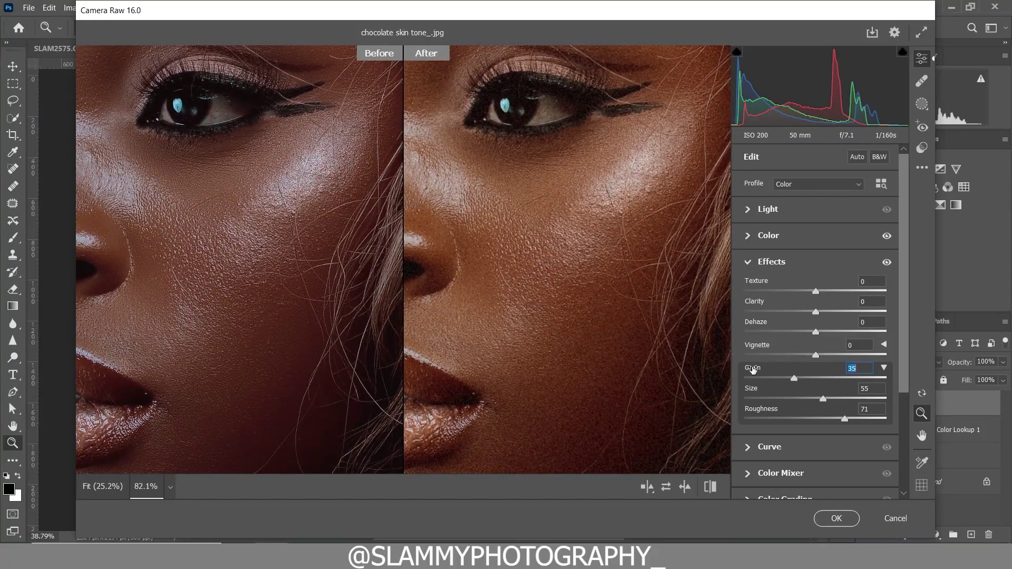
key("ctrl+0")
left_click(645, 495)
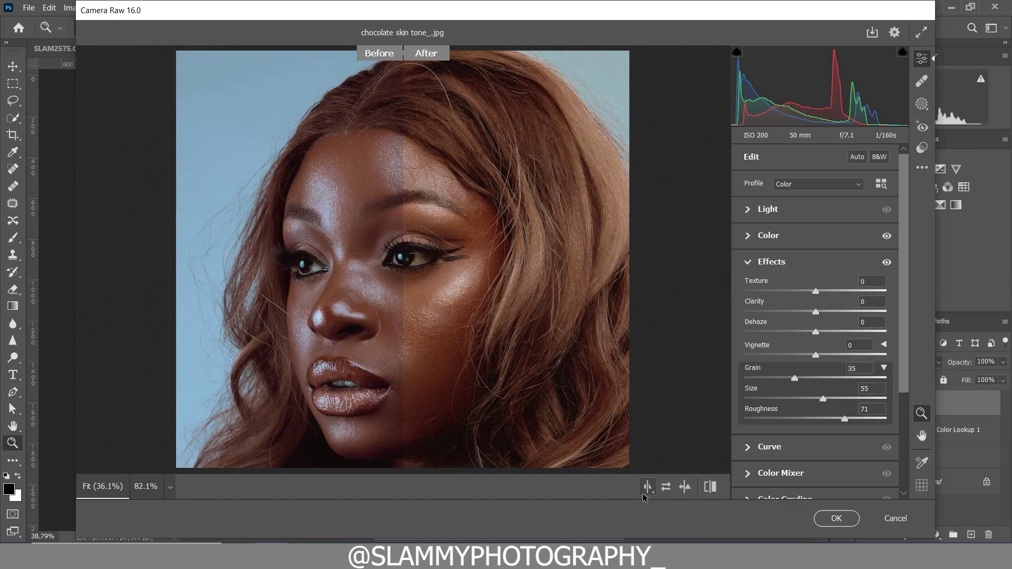
left_click(643, 493)
left_click(643, 494)
left_click(644, 493)
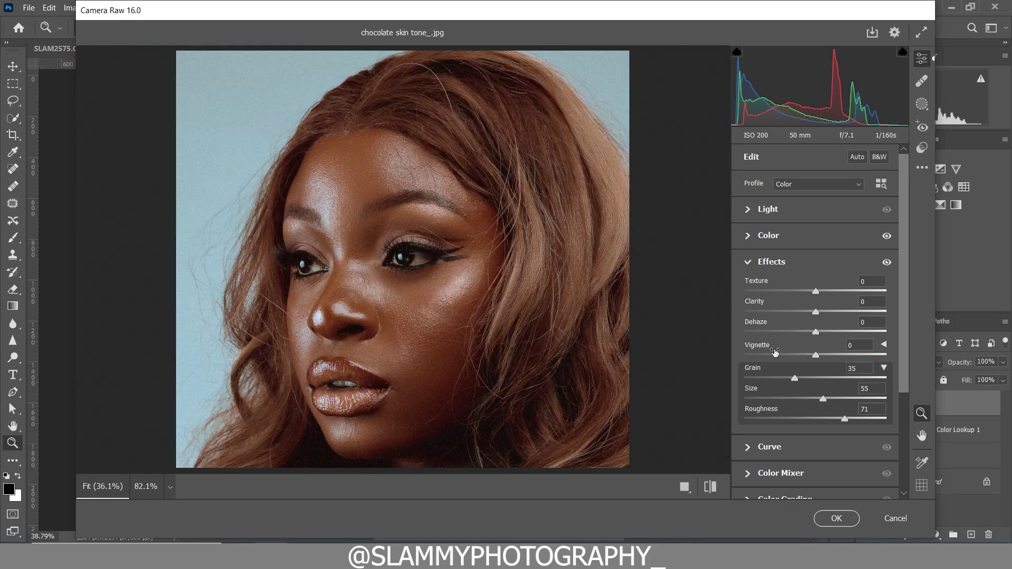
Add a -24 vignette and commit the Camera Raw grading as Layer 1
left_click_drag(773, 350, 756, 349)
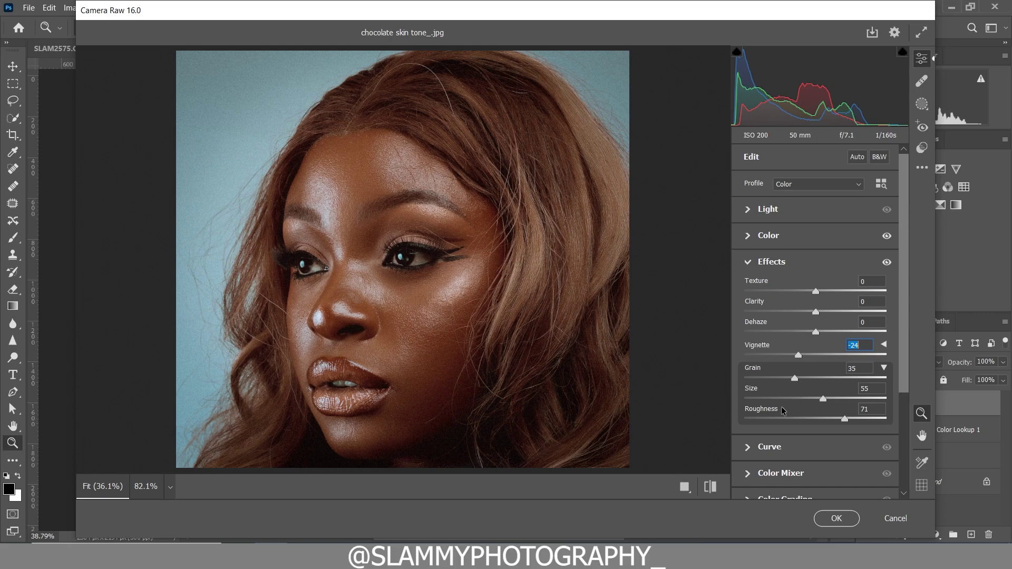
left_click(803, 434)
left_click(829, 517)
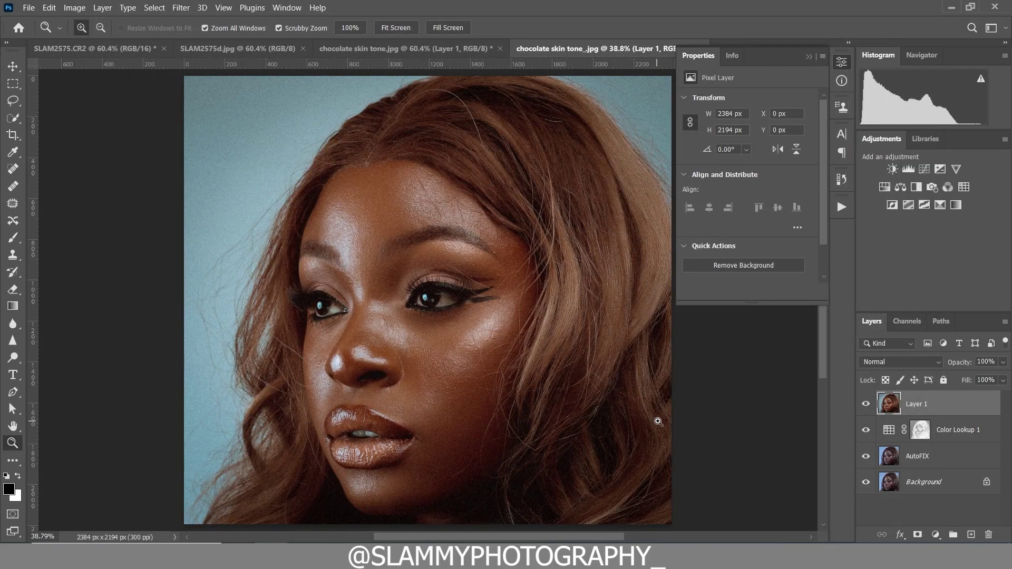
Toggle Layer 1 and Background visibility to compare the graded result
left_click(867, 404)
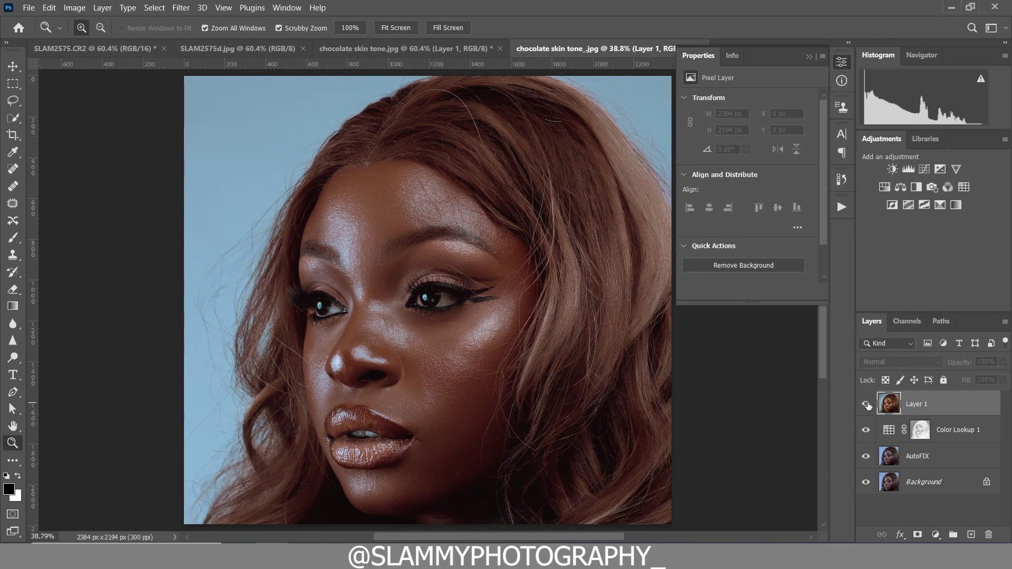
left_click(866, 405)
left_click(866, 483, "alt")
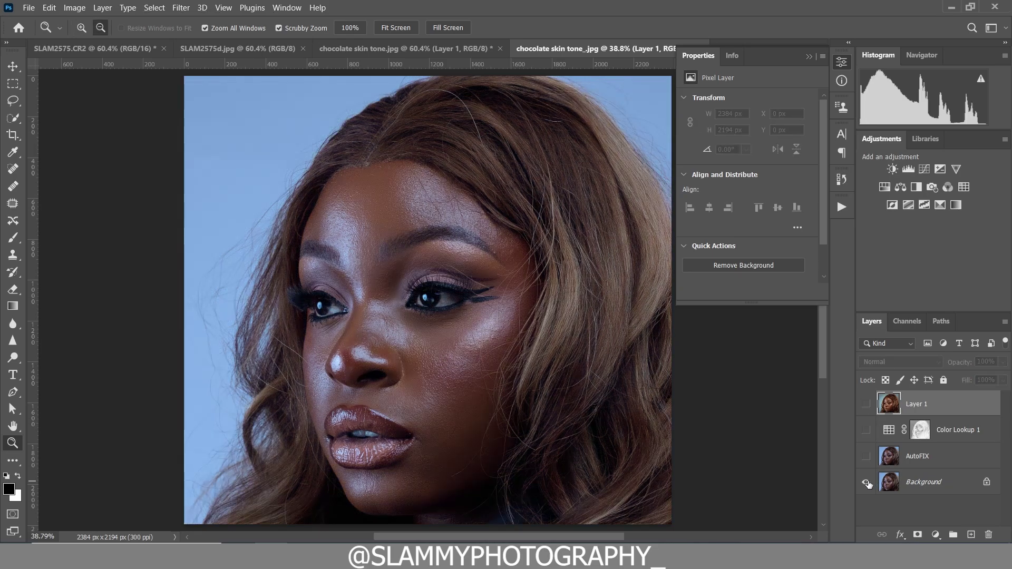
left_click(866, 482, "alt")
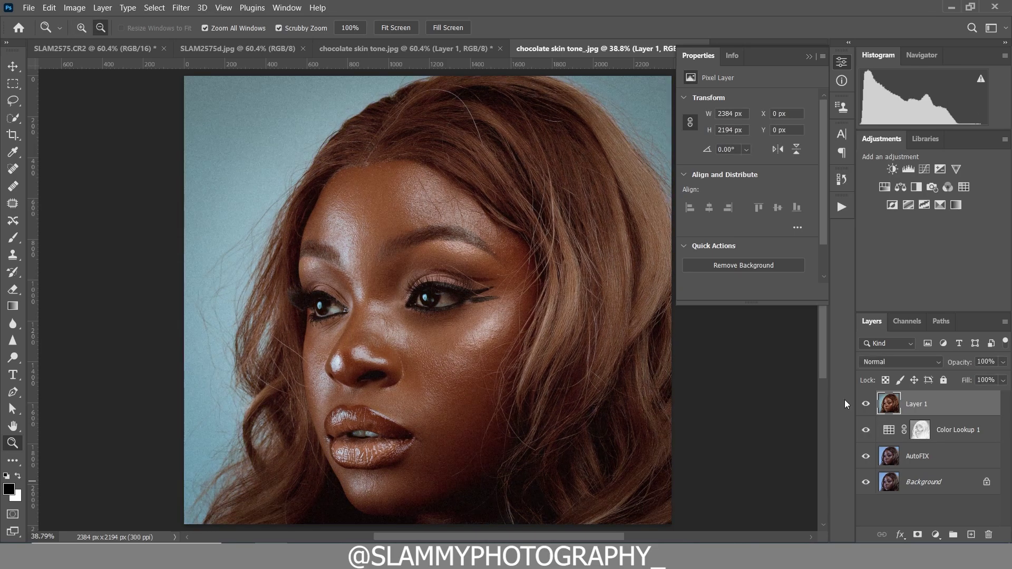
Compare against the original History snapshot, then return to the latest edit state
left_click(842, 180)
scroll(791, 237, "up", 5)
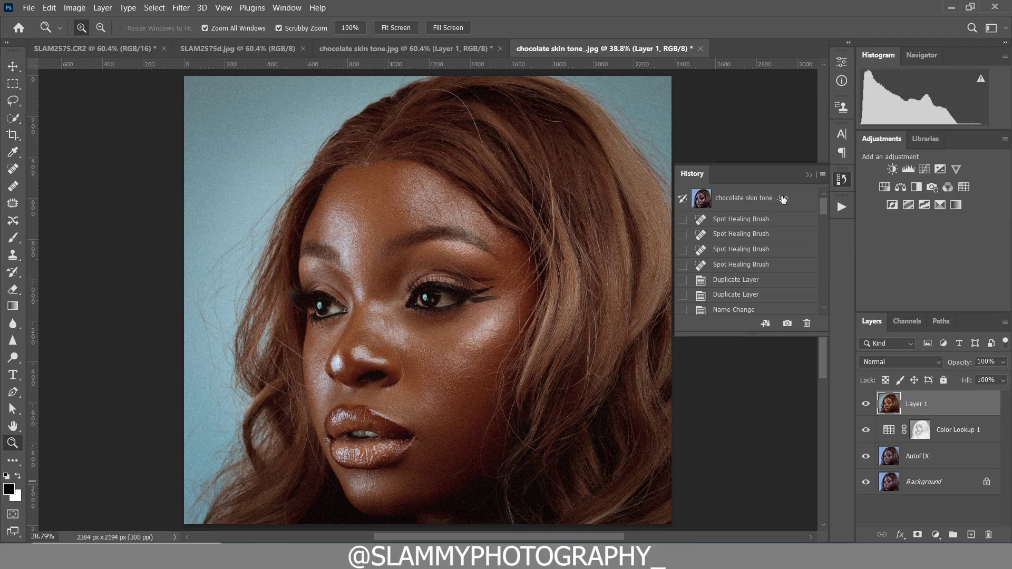
left_click(782, 198)
scroll(816, 313, "down", 10)
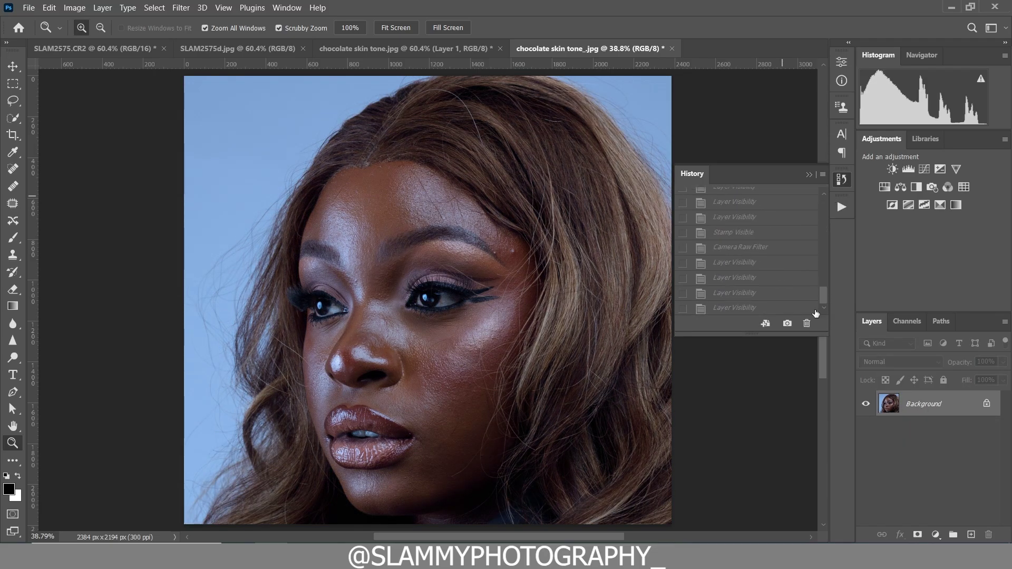
left_click(738, 307)
left_click_drag(435, 200, 465, 228)
scroll(819, 293, "up", 10)
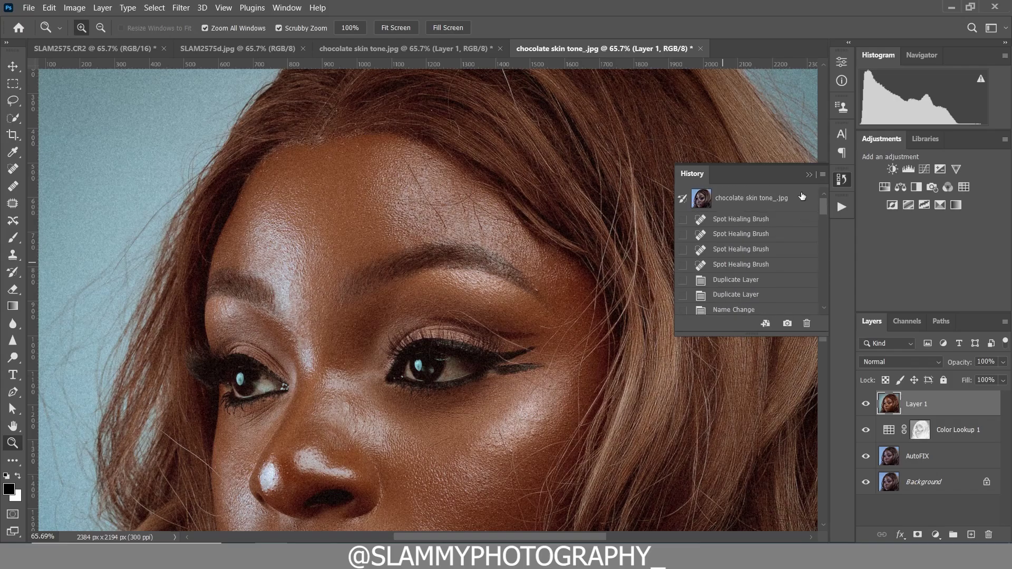
left_click(786, 200)
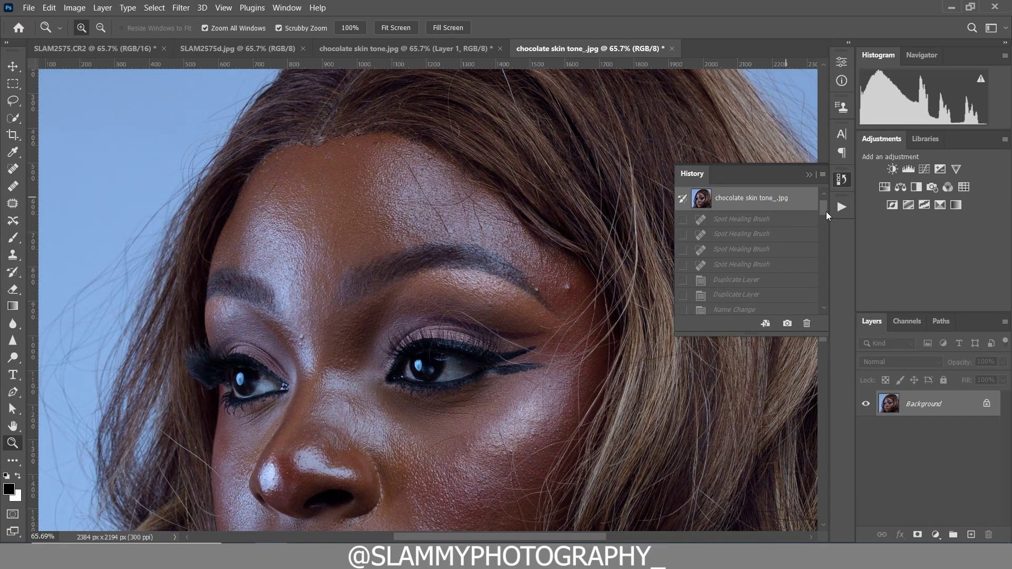
left_click_drag(824, 208, 823, 303)
left_click(738, 307)
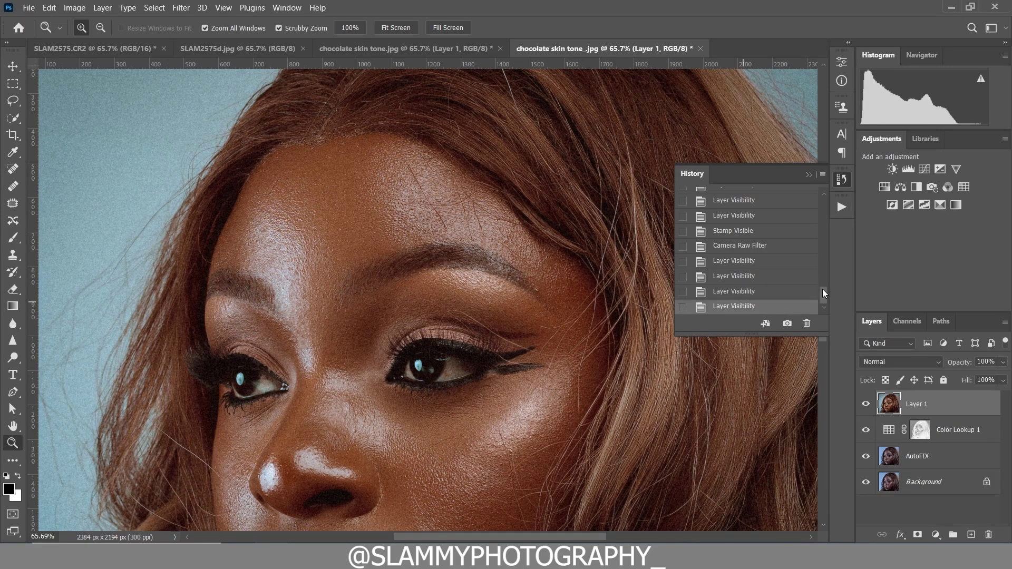
scroll(824, 293, "up", 2)
scroll(822, 359, "down", 3)
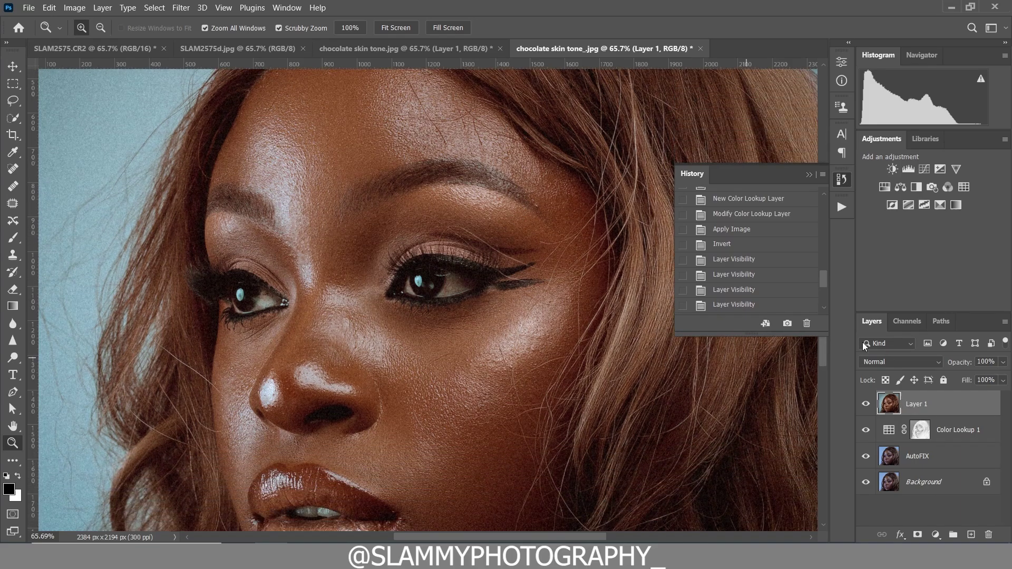
Lower Layer 1 opacity to 79% and fit the image on screen
left_click_drag(959, 366, 959, 364)
left_click(223, 8)
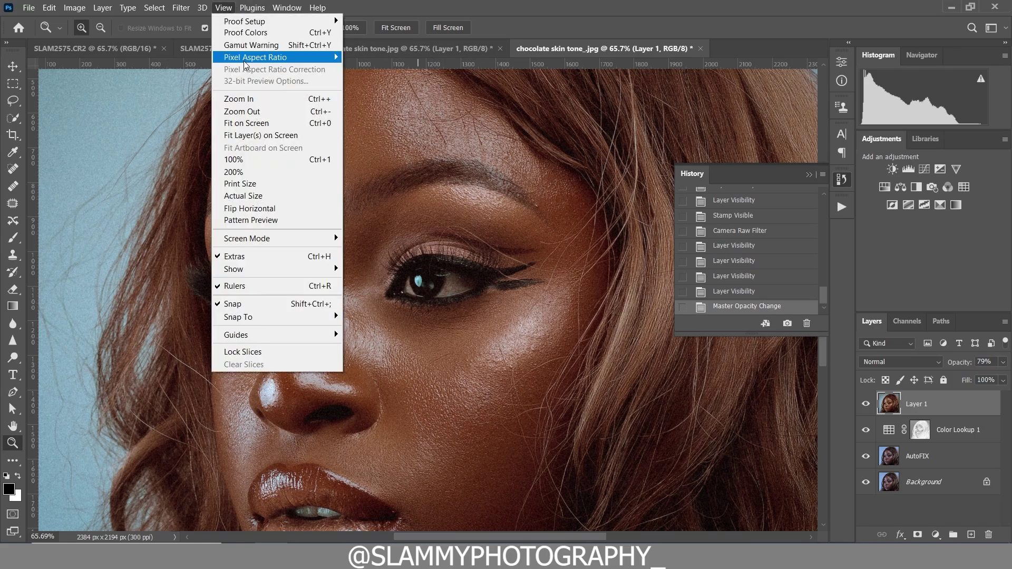
left_click(264, 124)
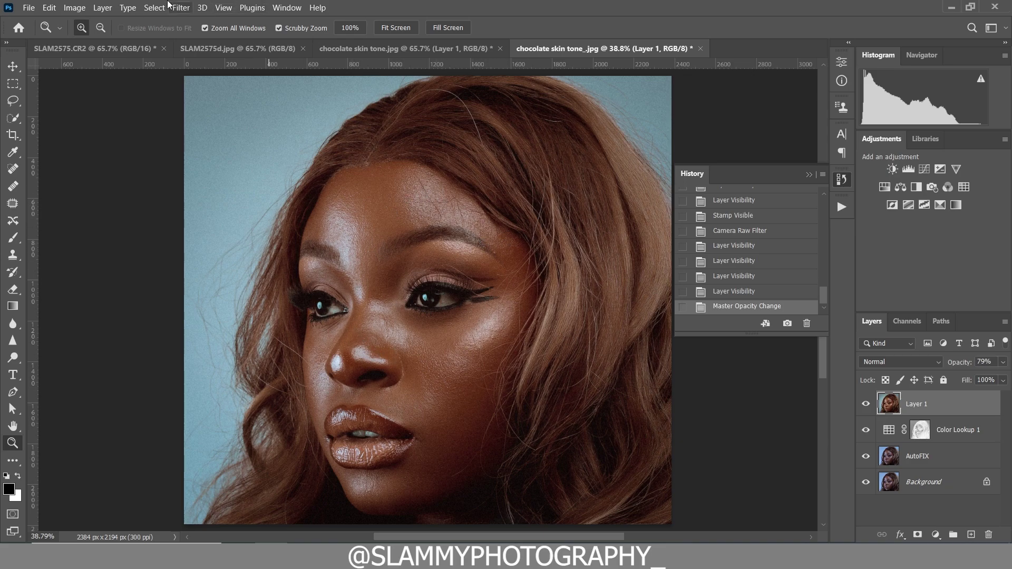
Create a new Overlay-mode layer filled with 50% gray
left_click(103, 8)
mouse_move(196, 24)
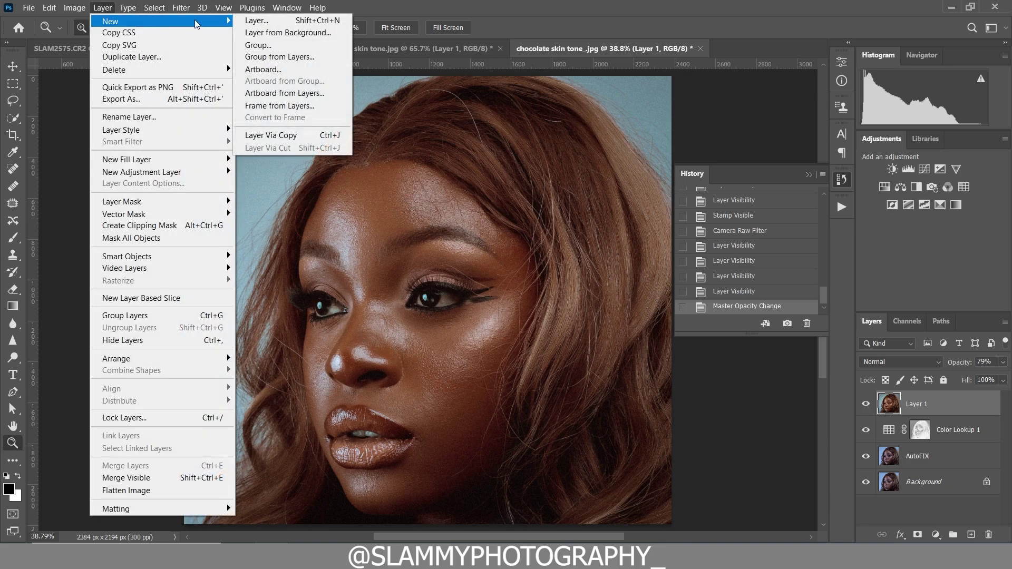
left_click(262, 20)
left_click(451, 216)
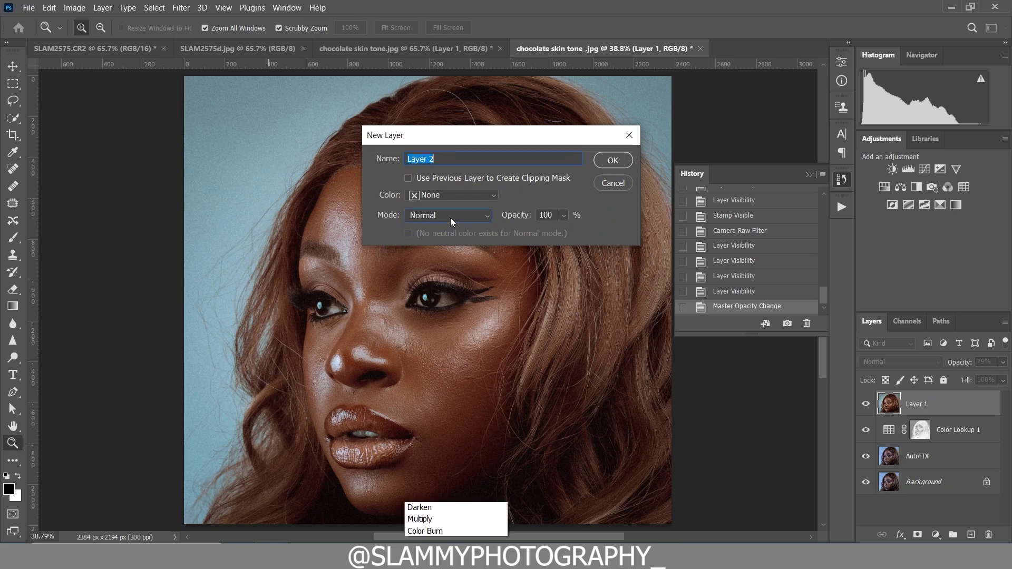
left_click(442, 340)
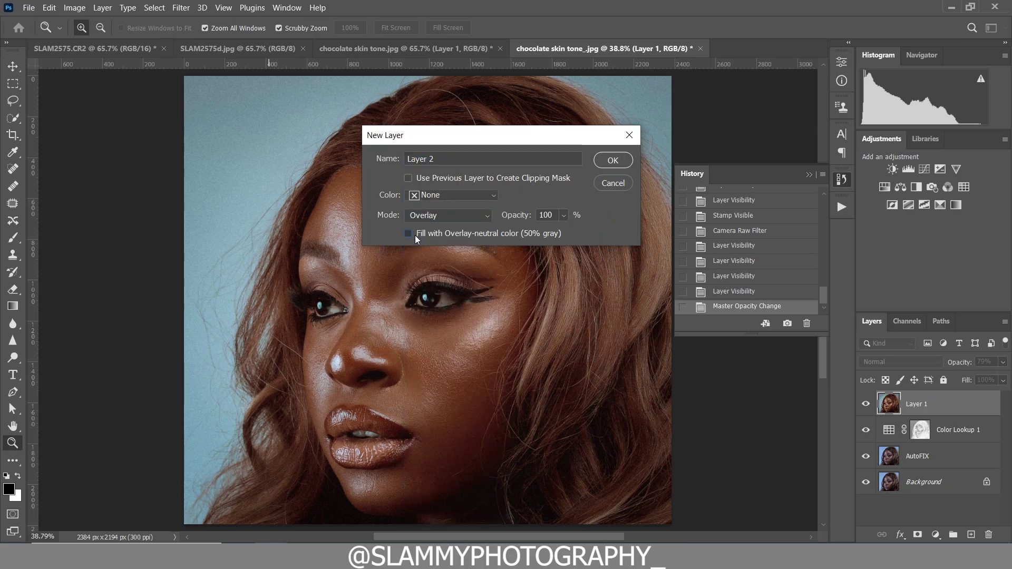
left_click(416, 235)
left_click(613, 161)
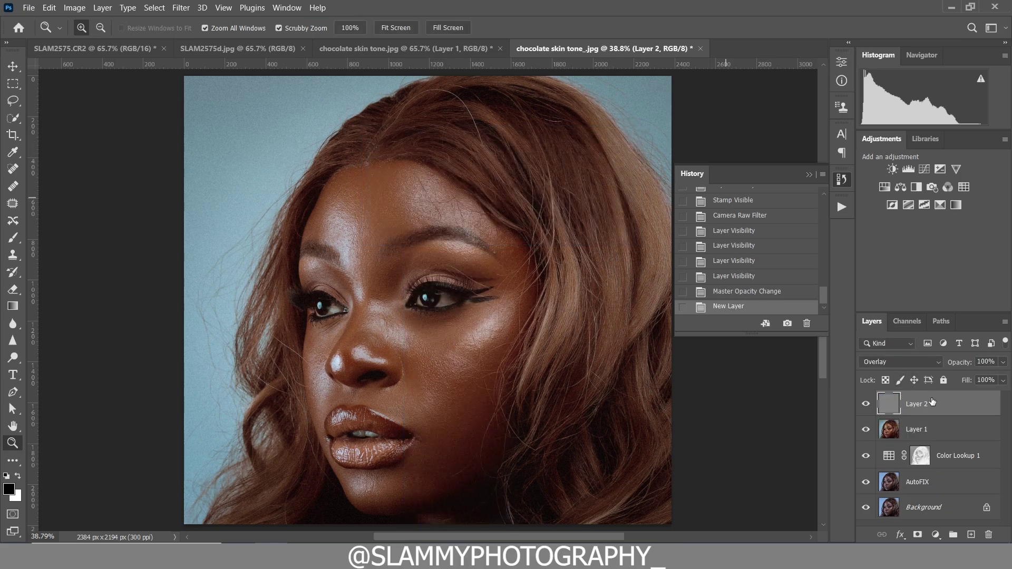
Duplicate the gray layer, name the two layers dodge and burn, and select dodge
key("ctrl+j")
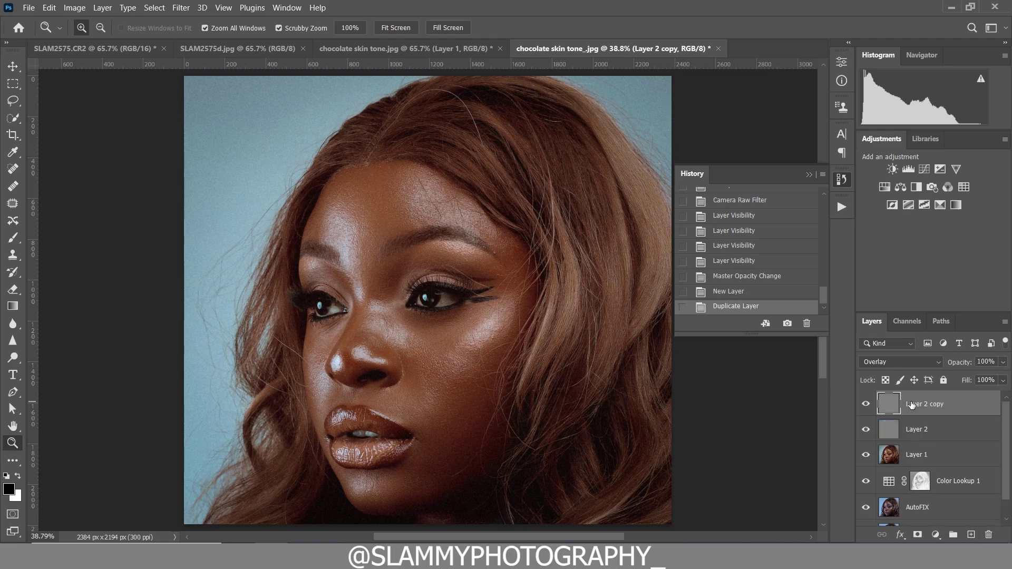
double_click(911, 404)
type("dodge")
left_click(916, 429)
double_click(916, 430)
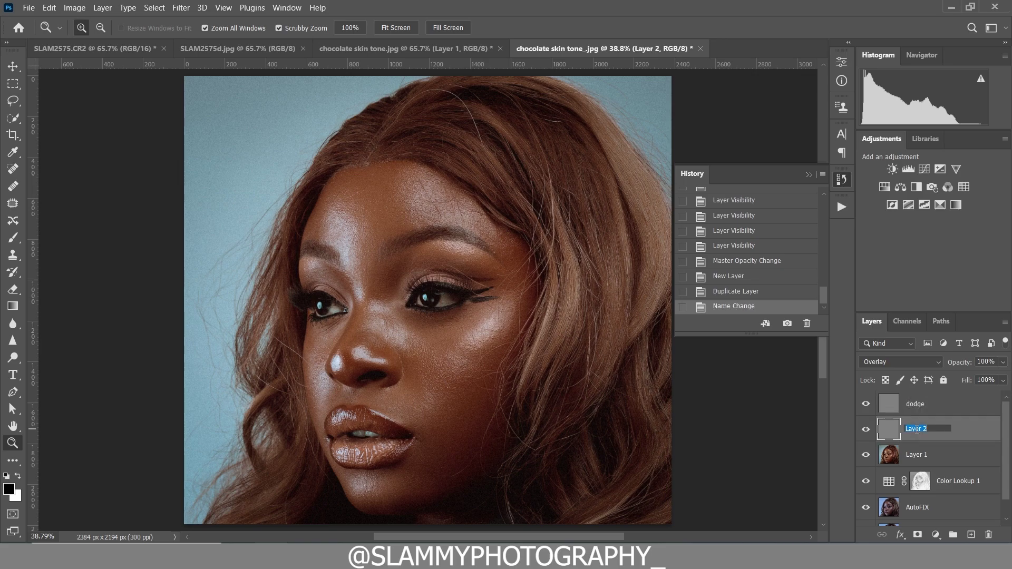
type("burn")
key("Return")
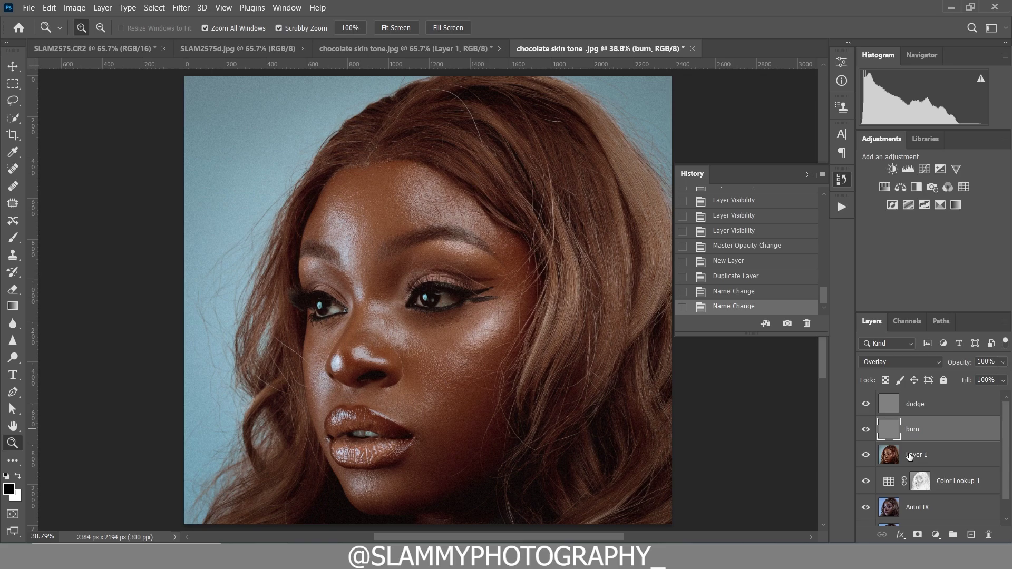
left_click(924, 411)
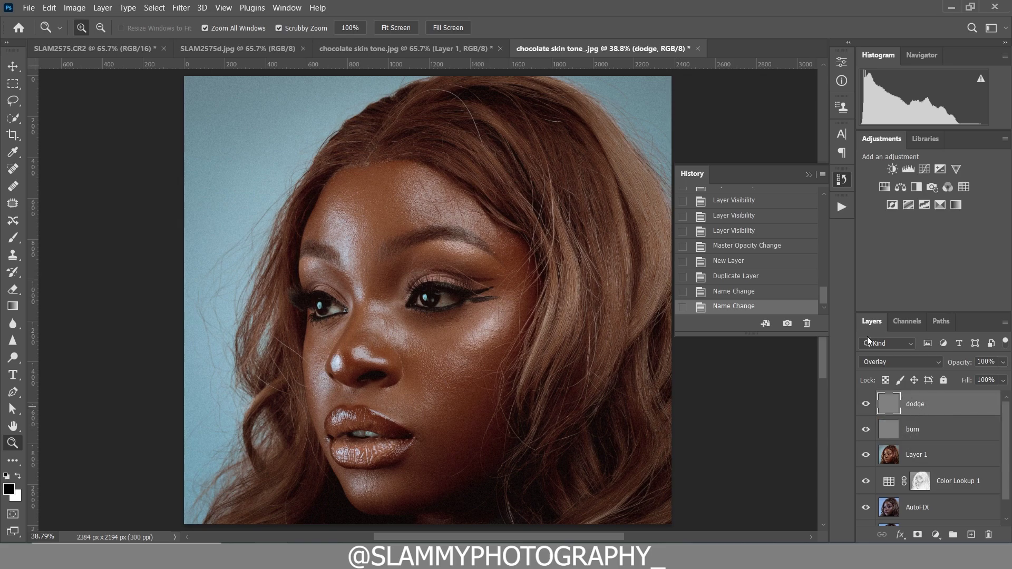
Load the luminosity selection and set up a white Brush at 10% flow
left_click(900, 322)
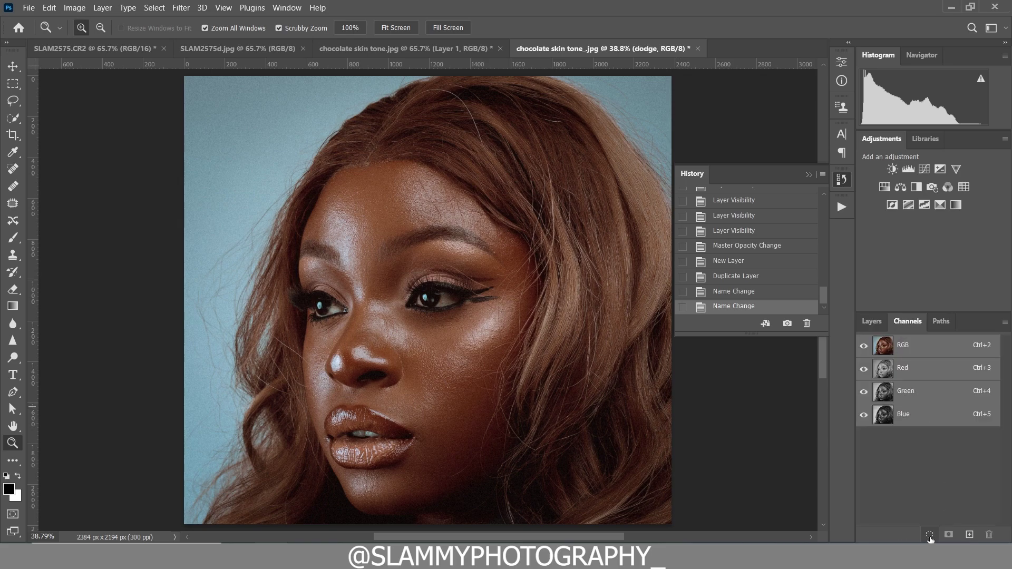
left_click(930, 535)
left_click(870, 323)
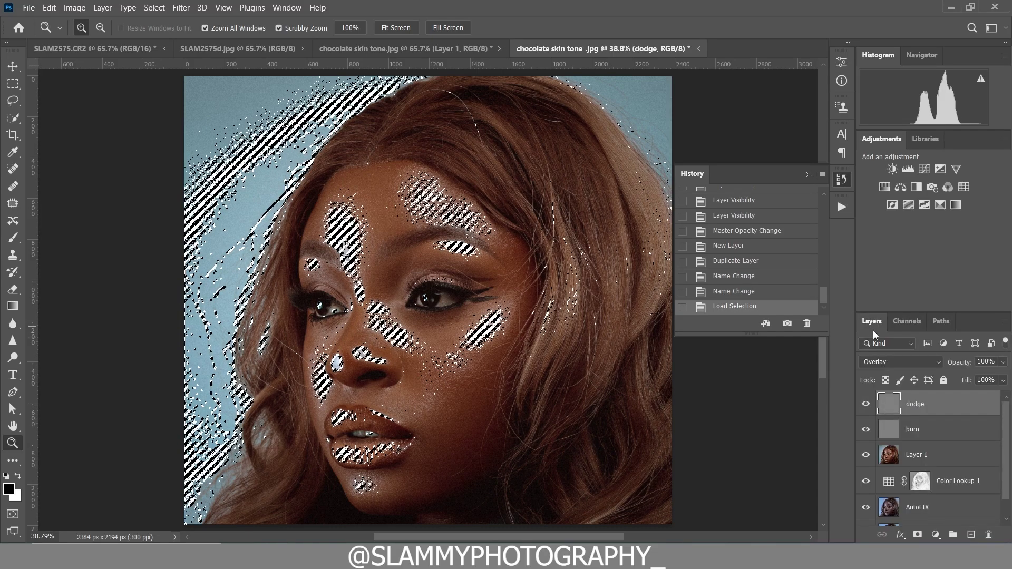
left_click(13, 238)
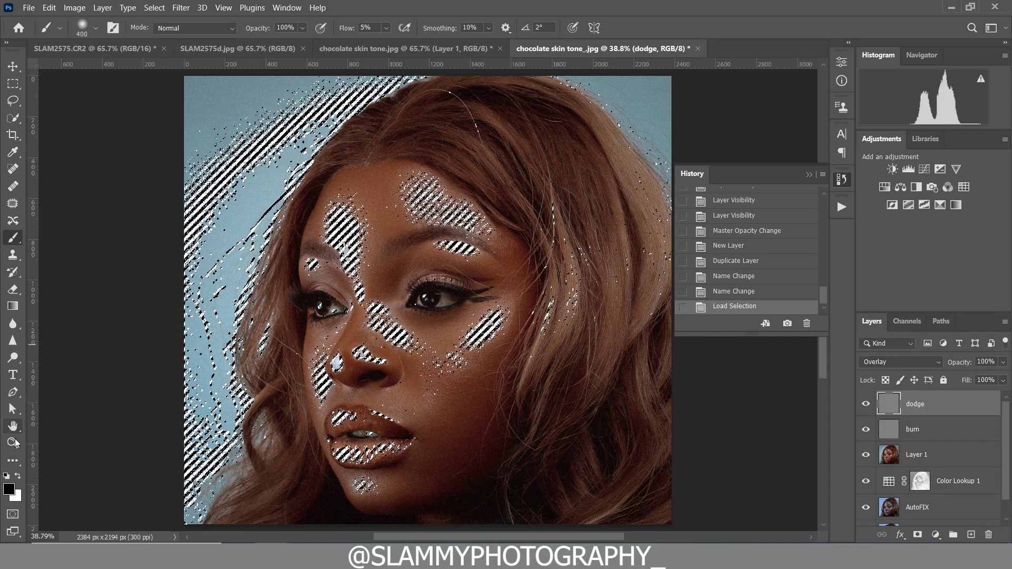
key("x")
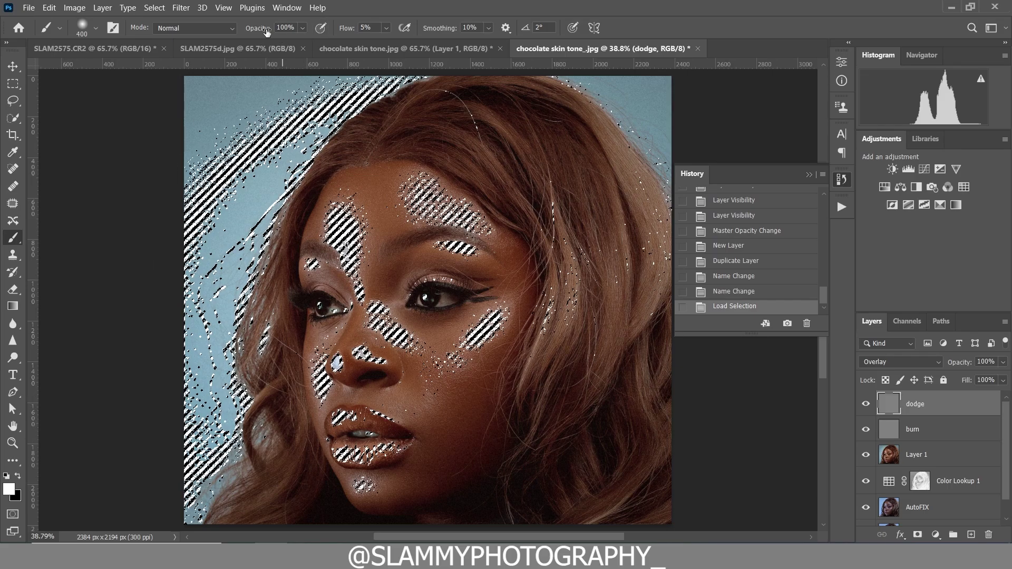
left_click(361, 29)
type("10")
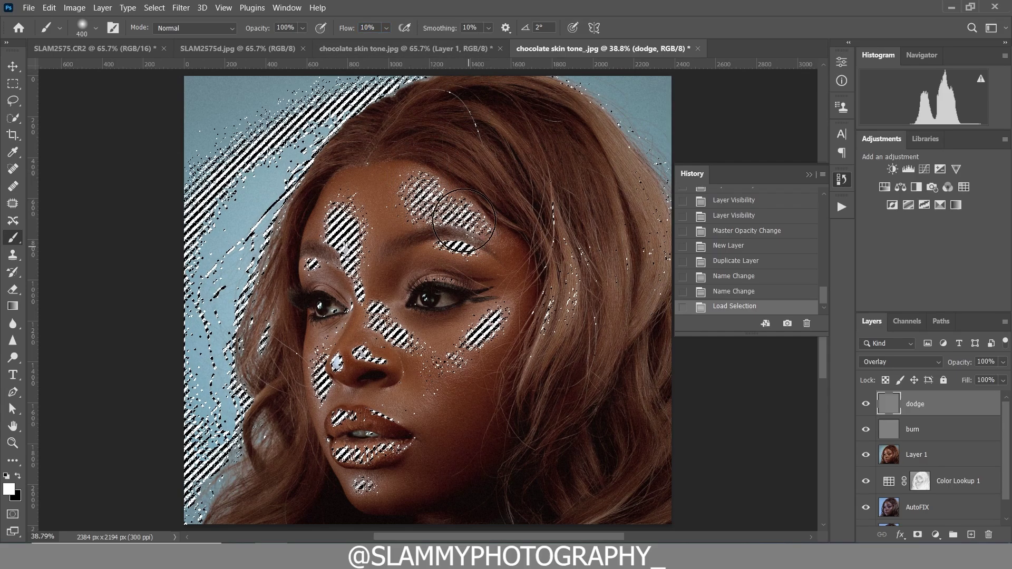
Paint white over the forehead, face and hair highlights on the dodge layer
left_click_drag(342, 226, 354, 275)
mouse_move(438, 340)
left_mouse_down()
mouse_move(491, 331)
mouse_move(428, 380)
left_mouse_up()
mouse_move(361, 347)
left_mouse_down()
mouse_move(369, 453)
mouse_move(400, 442)
left_mouse_up()
mouse_move(495, 158)
left_mouse_down()
mouse_move(580, 295)
mouse_move(648, 221)
mouse_move(612, 206)
left_mouse_up()
mouse_move(504, 107)
left_mouse_down()
mouse_move(591, 238)
mouse_move(651, 280)
left_mouse_up()
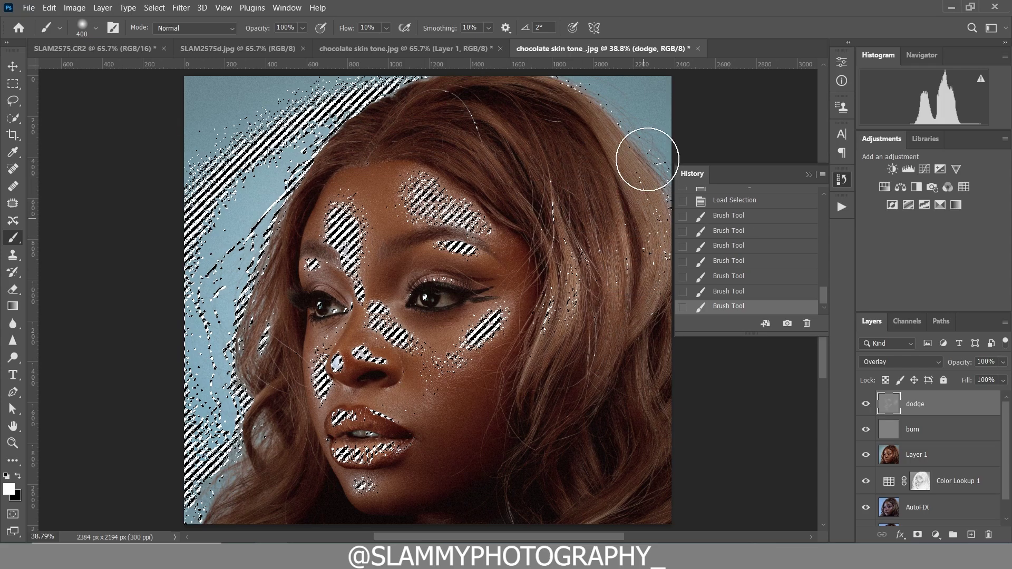
left_click_drag(648, 158, 633, 137)
Deselect, compare the dodge layer on and off, and select the burn layer
left_click(154, 7)
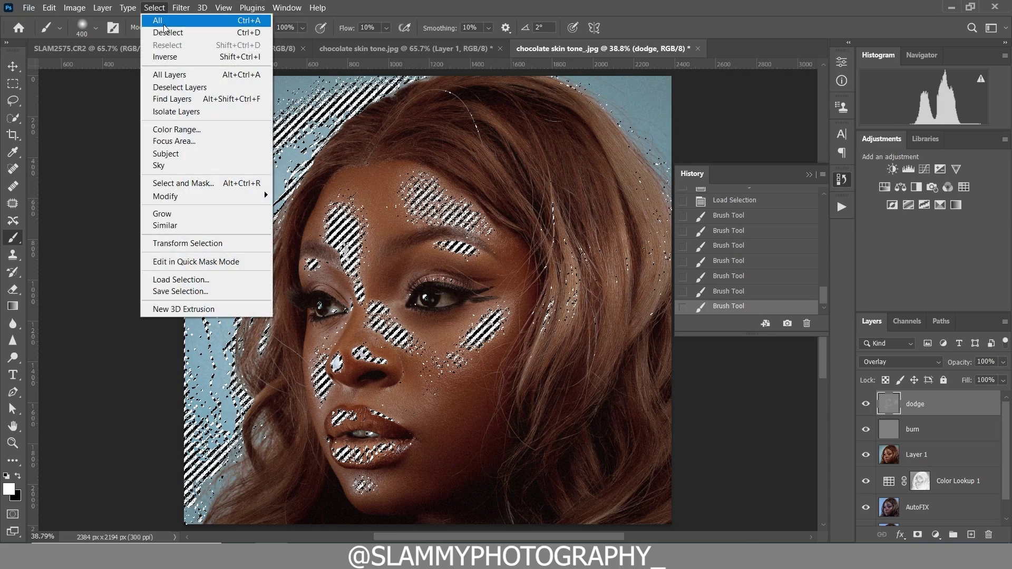
left_click(169, 31)
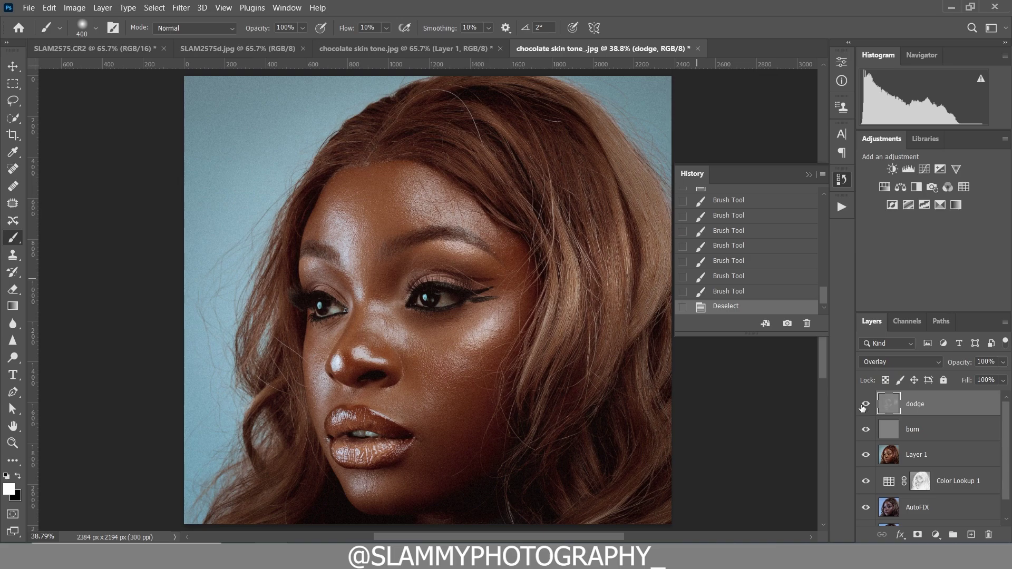
left_click(866, 404)
left_click(866, 404)
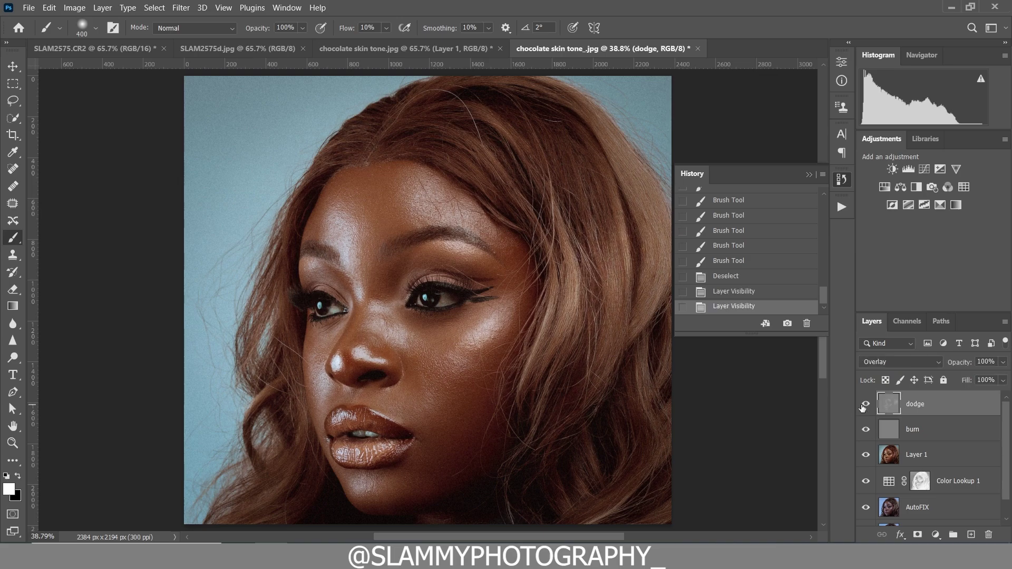
left_click(894, 440)
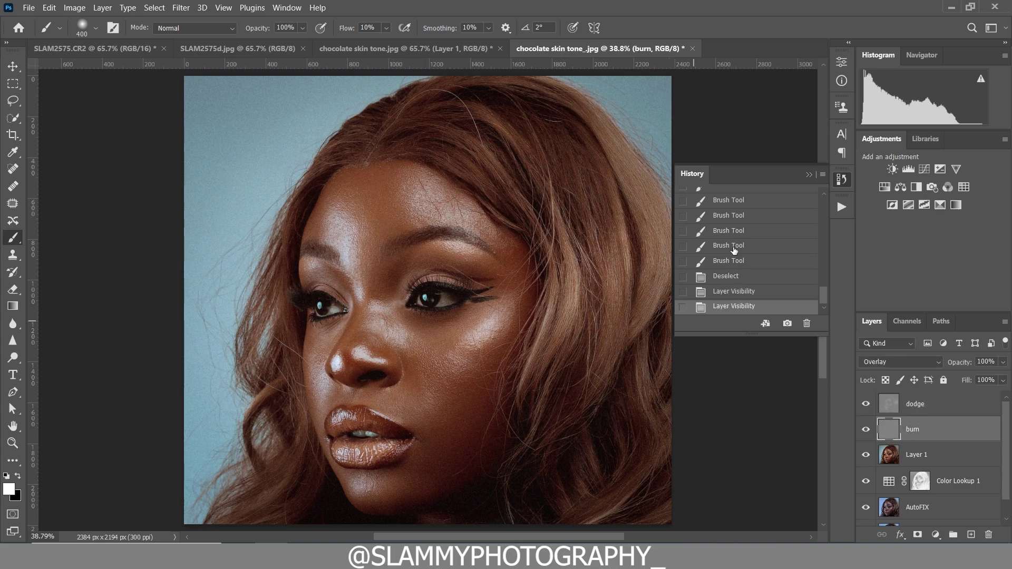
Load the luminosity selection, invert it to target shadows, and set black at 5% flow
left_click(907, 321)
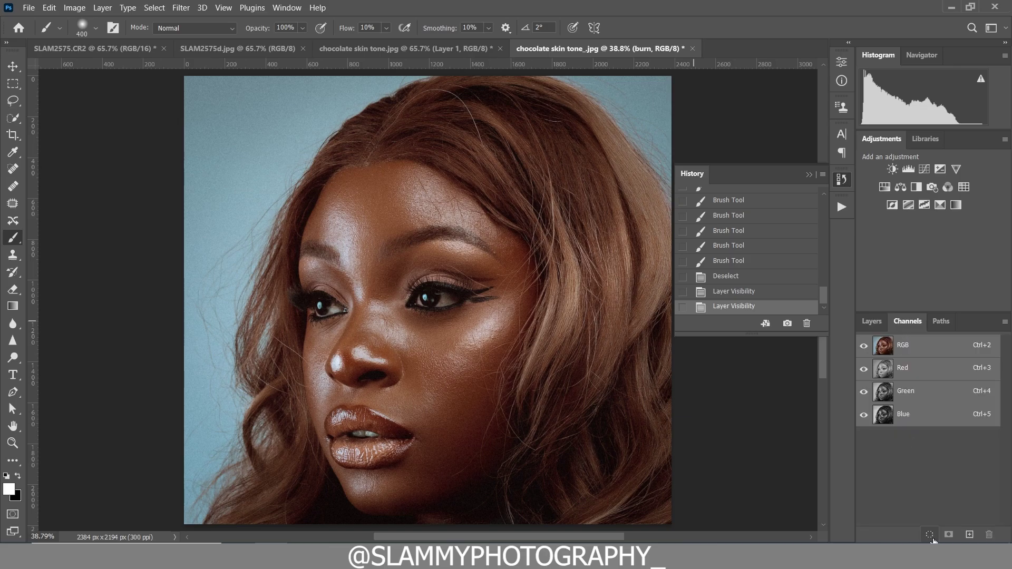
left_click(930, 536)
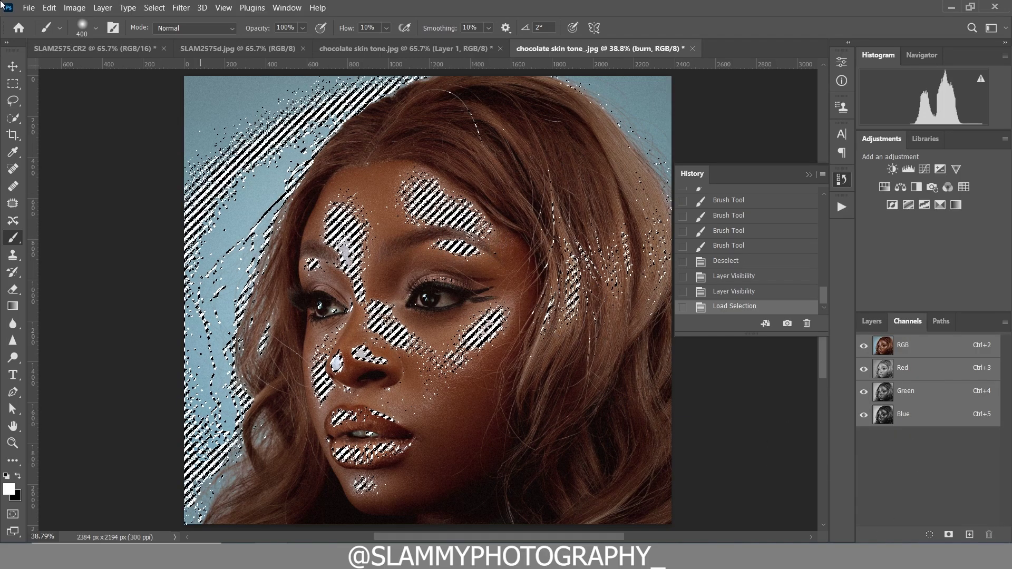
left_click(164, 8)
left_click(165, 57)
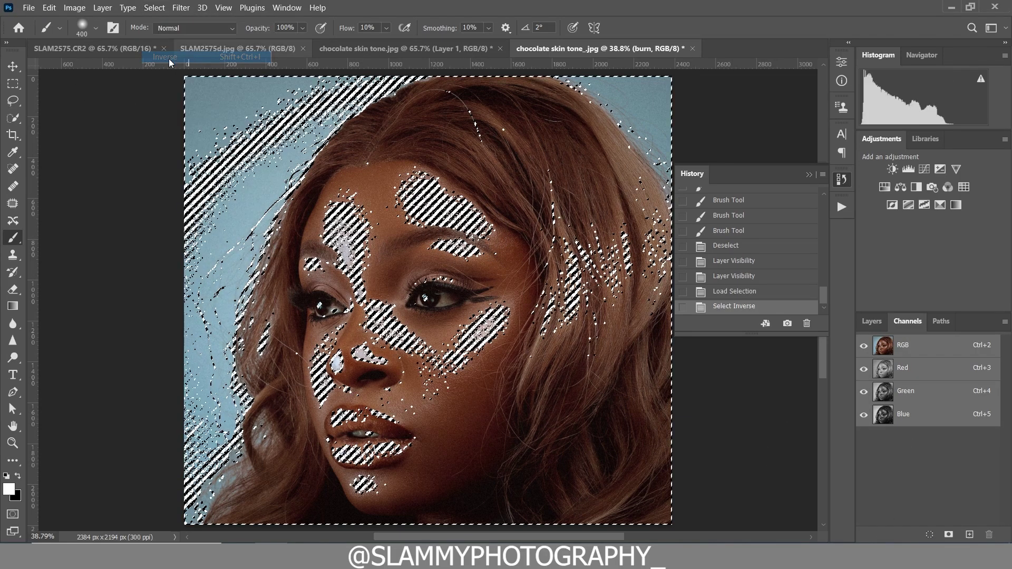
key("x")
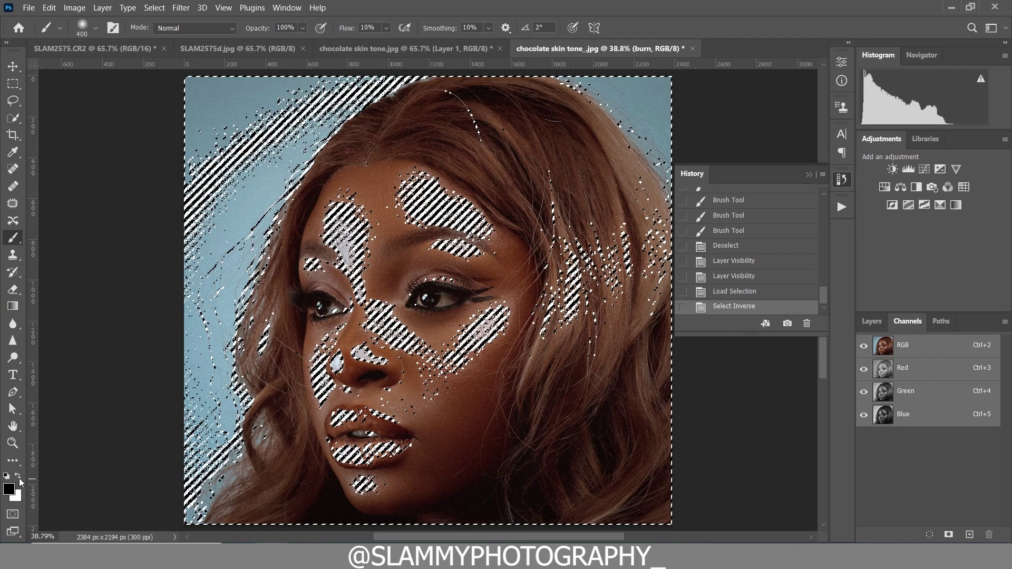
left_click_drag(346, 30, 340, 33)
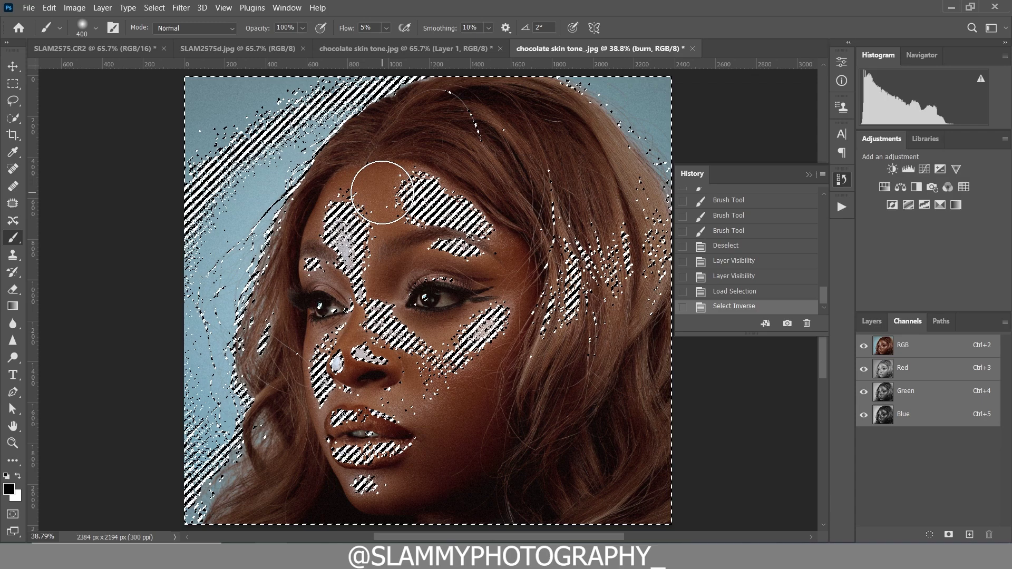
Darken the chin, cheek and nose shadows on the burn layer, then deselect
left_click_drag(409, 453, 458, 409)
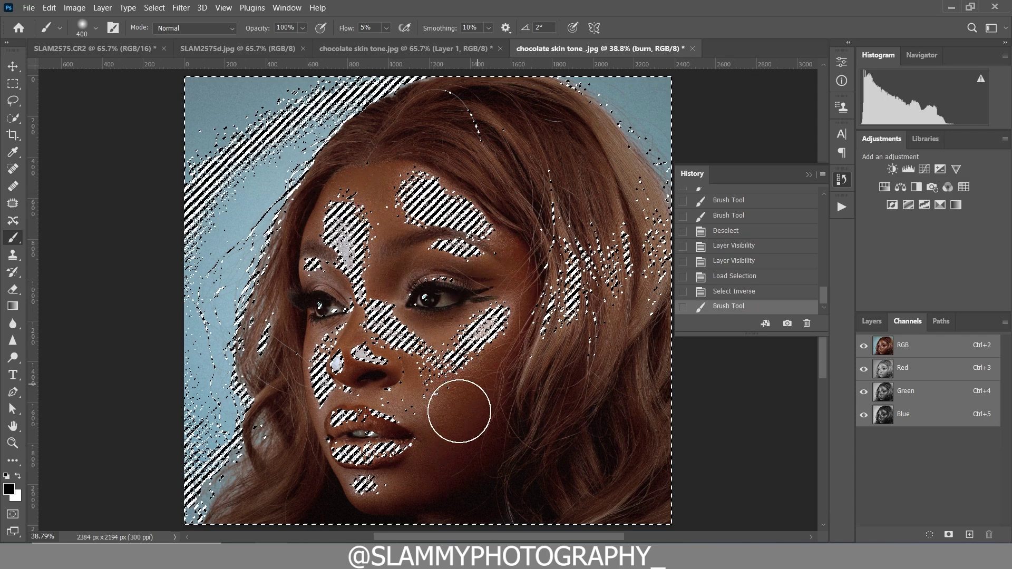
left_click_drag(398, 283, 338, 339)
mouse_move(344, 402)
left_mouse_down()
mouse_move(361, 333)
mouse_move(476, 314)
mouse_move(487, 274)
mouse_move(378, 235)
mouse_move(329, 230)
mouse_move(354, 453)
mouse_move(368, 468)
left_mouse_up()
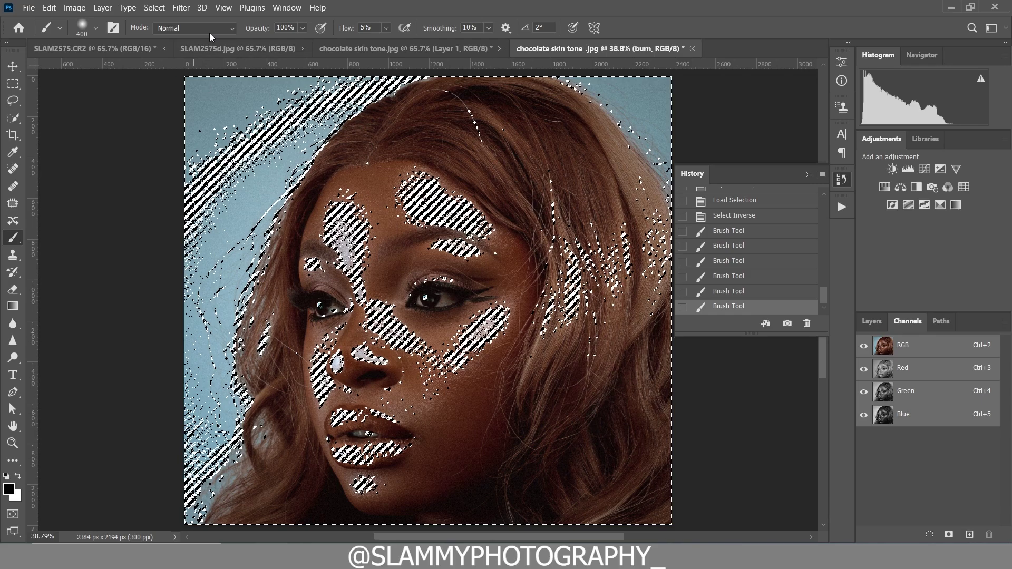
left_click(870, 321)
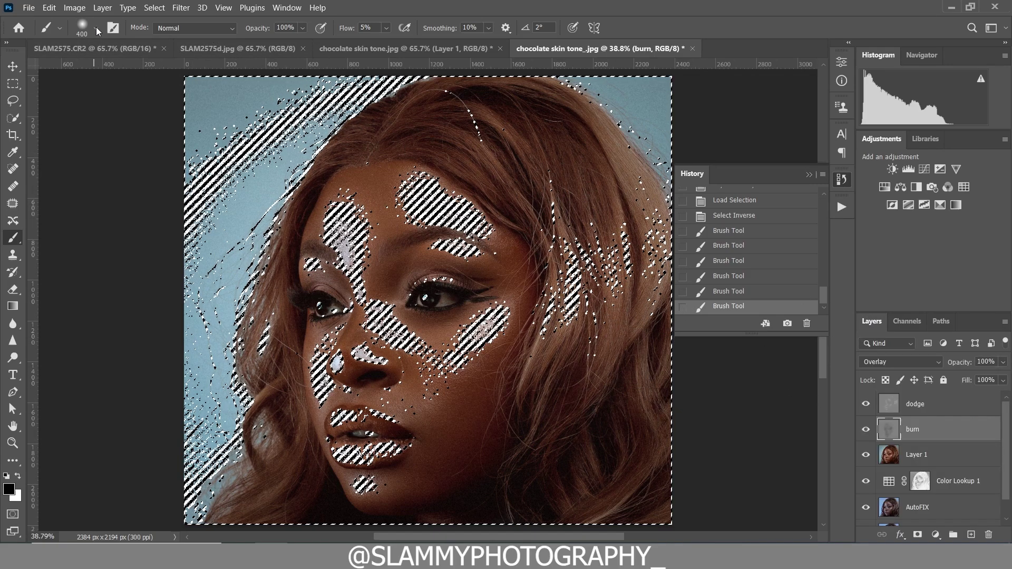
left_click(160, 11)
left_click(170, 33)
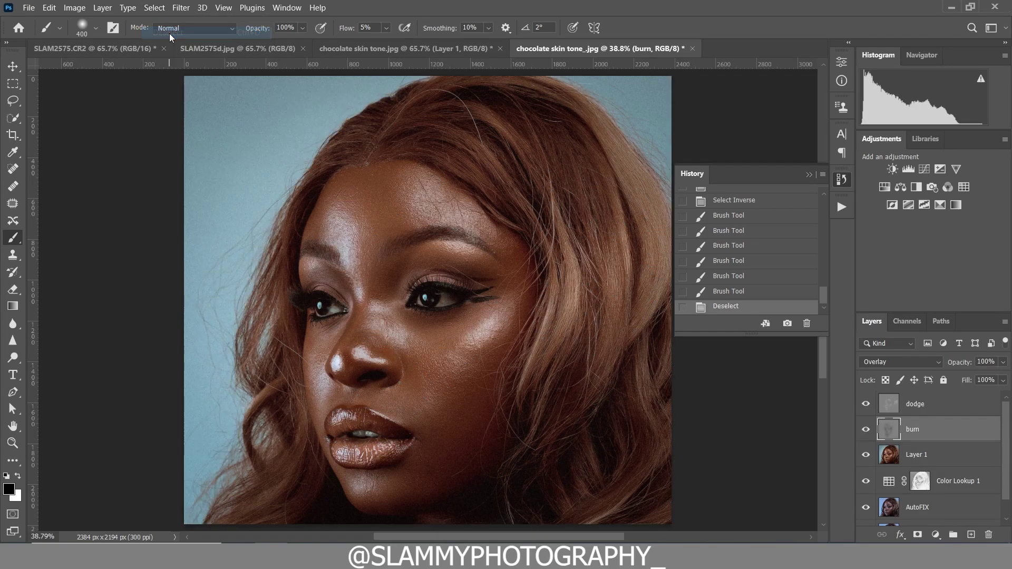
Compare burn and dodge on and off, then set dodge opacity to 93%
left_click(866, 430)
left_click(866, 430)
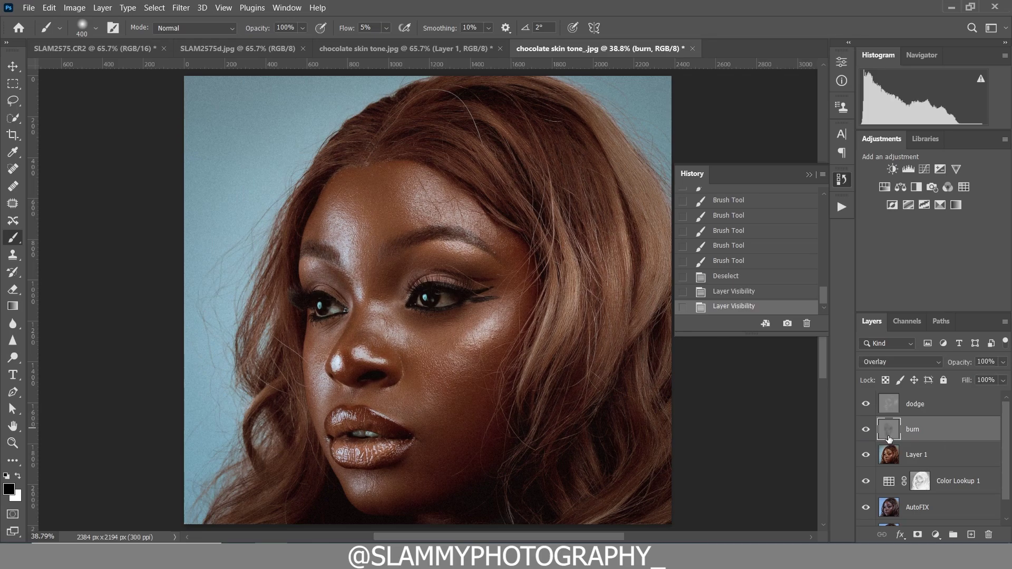
left_click(866, 404)
left_click(866, 403)
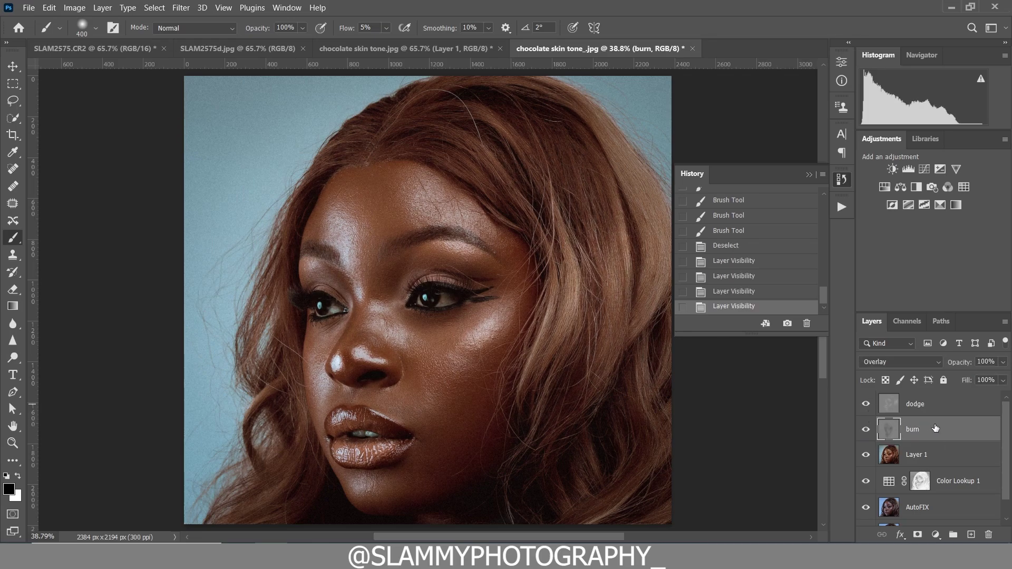
mouse_move(958, 366)
left_mouse_down()
mouse_move(936, 370)
mouse_move(948, 372)
left_mouse_up()
key("alt+bracketright")
Group dodge and burn into Group 1 and set its opacity to 80%
left_click(931, 426, "shift")
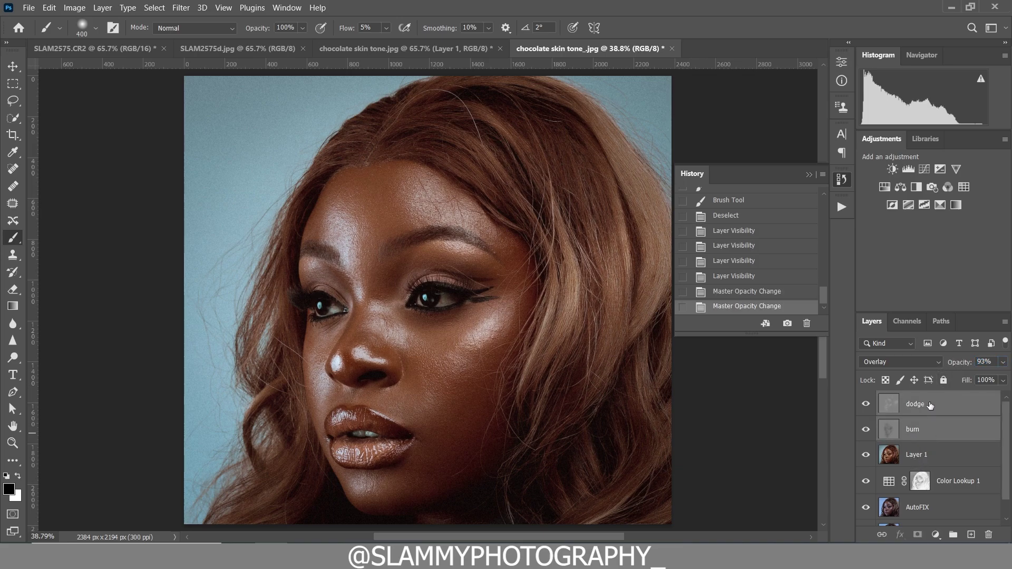
left_click_drag(930, 407, 953, 536)
left_click(865, 399)
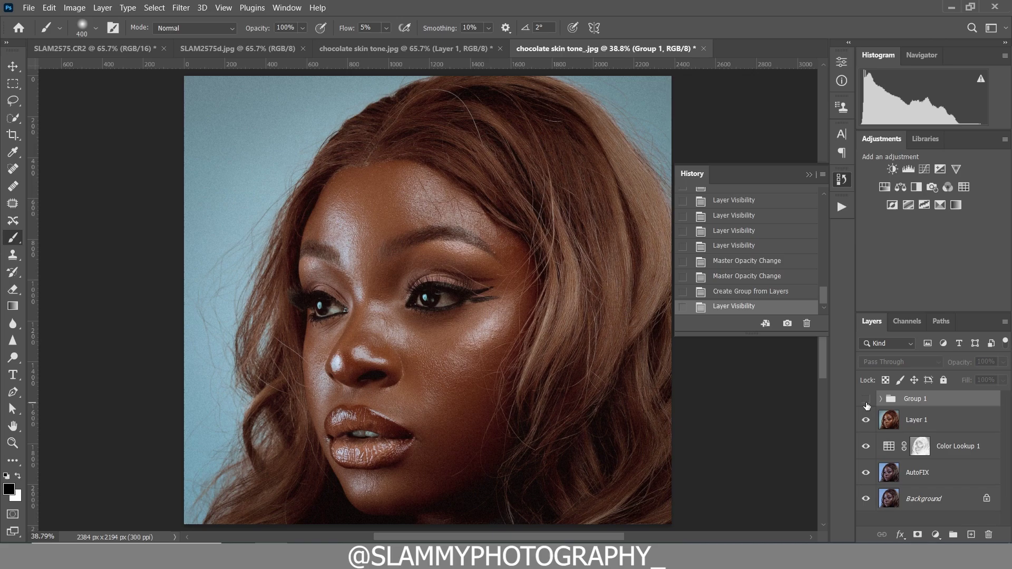
left_click(866, 400)
left_click_drag(953, 365, 951, 368)
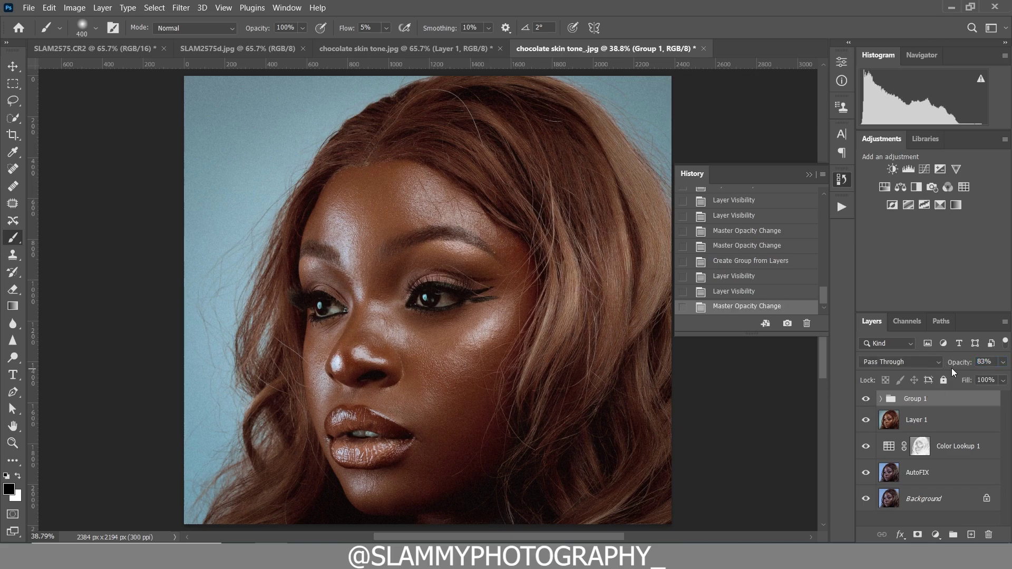
left_click(953, 368)
key("Return")
Compare with the original History snapshot, restore the latest state, and fit on screen
scroll(817, 287, "up", 5)
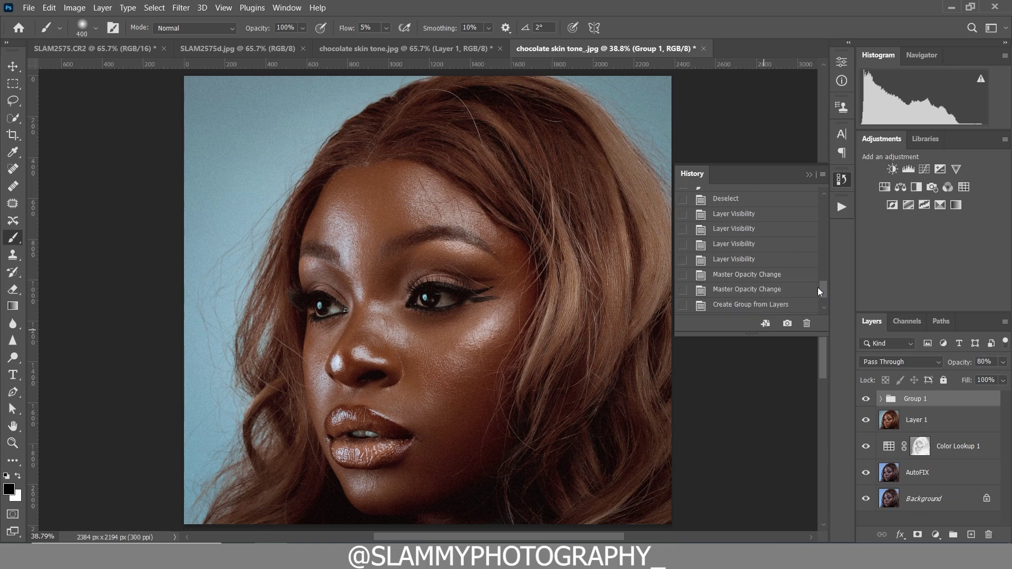
left_click(780, 204)
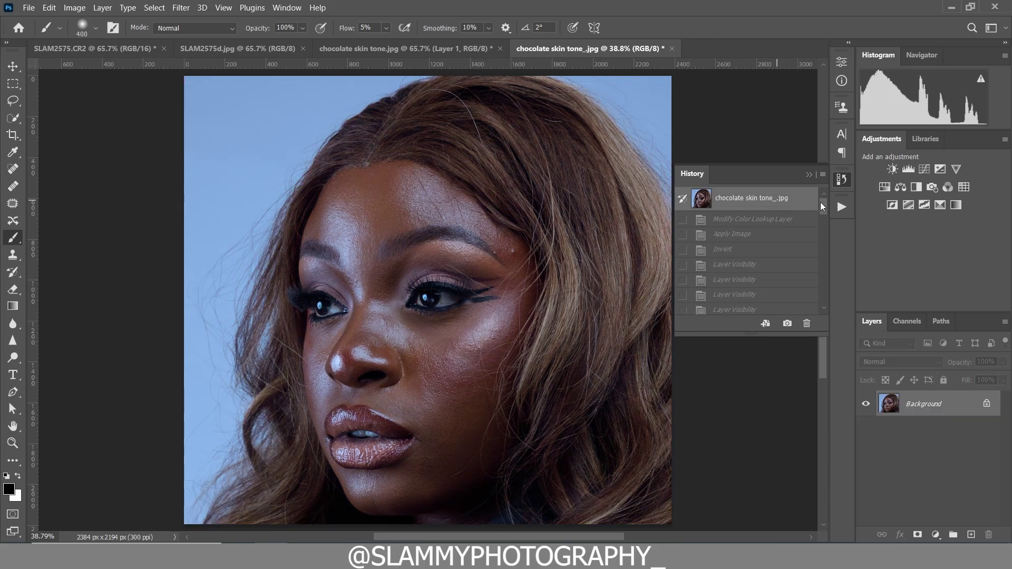
left_click_drag(822, 206, 824, 298)
left_click(764, 308)
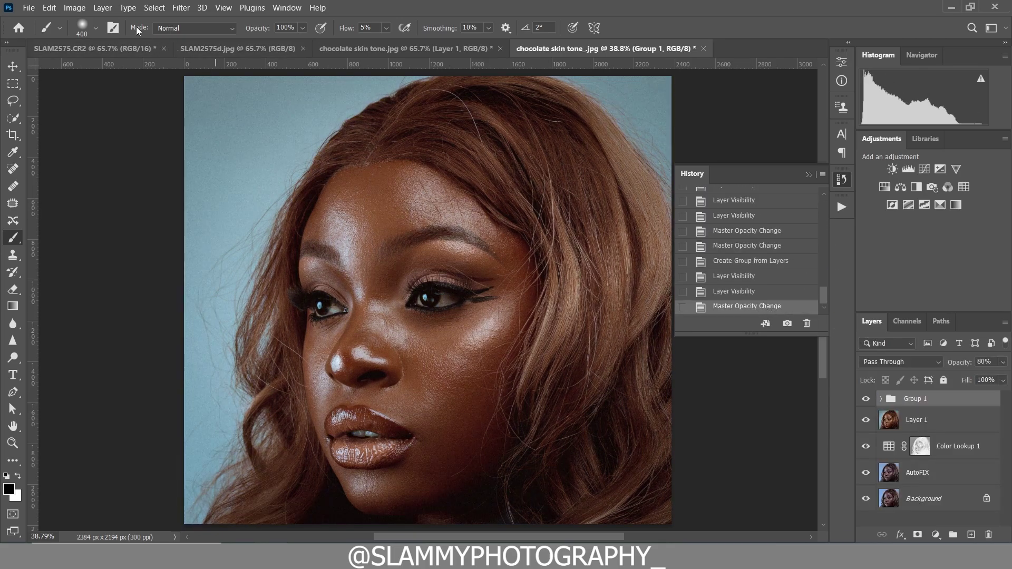
left_click(224, 8)
left_click(285, 125)
left_click(12, 443)
left_click_drag(413, 300, 440, 310)
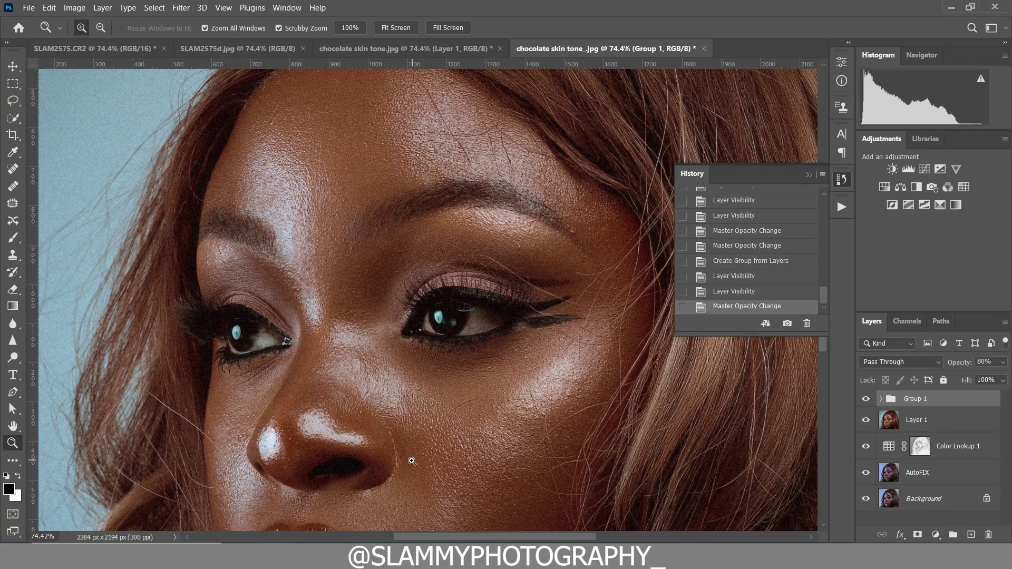
scroll(413, 462, "down", 1)
mouse_move(824, 296)
left_mouse_down()
mouse_move(830, 247)
mouse_move(803, 204)
mouse_move(830, 299)
left_mouse_up()
left_click(782, 202)
left_click(769, 307)
scroll(381, 360, "down", 3)
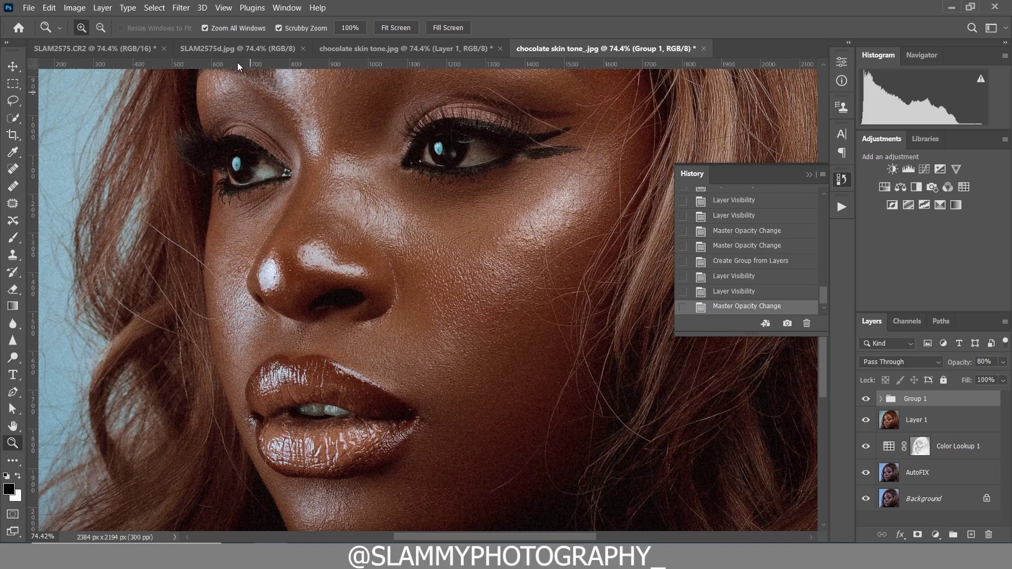
left_click(223, 7)
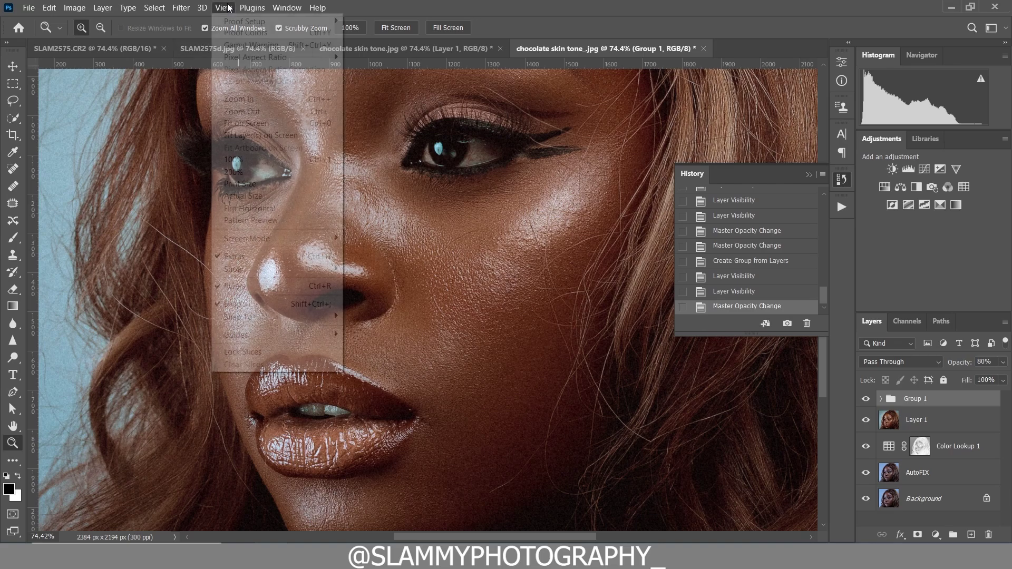
left_click(258, 125)
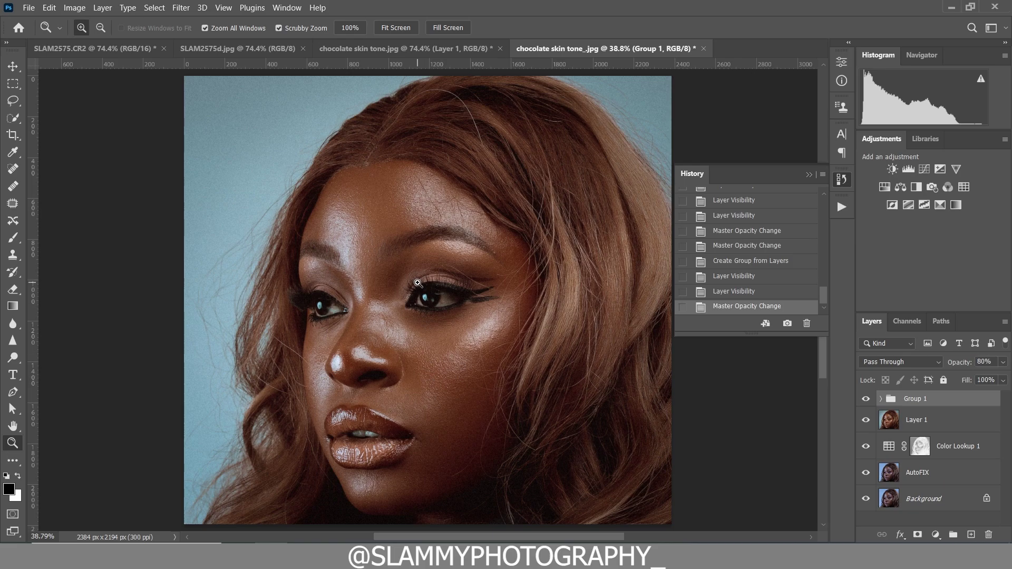
left_click_drag(410, 396, 435, 400)
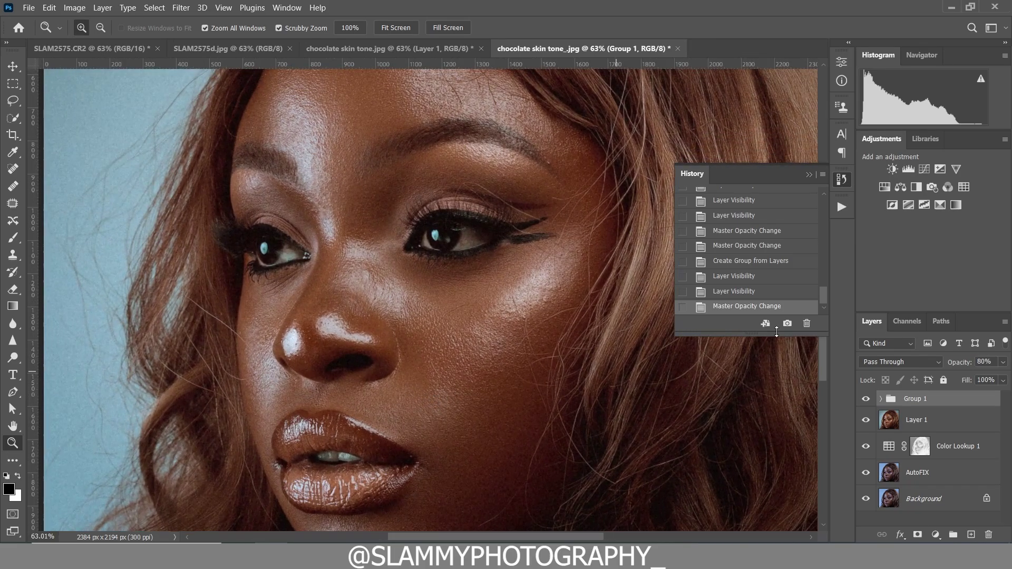